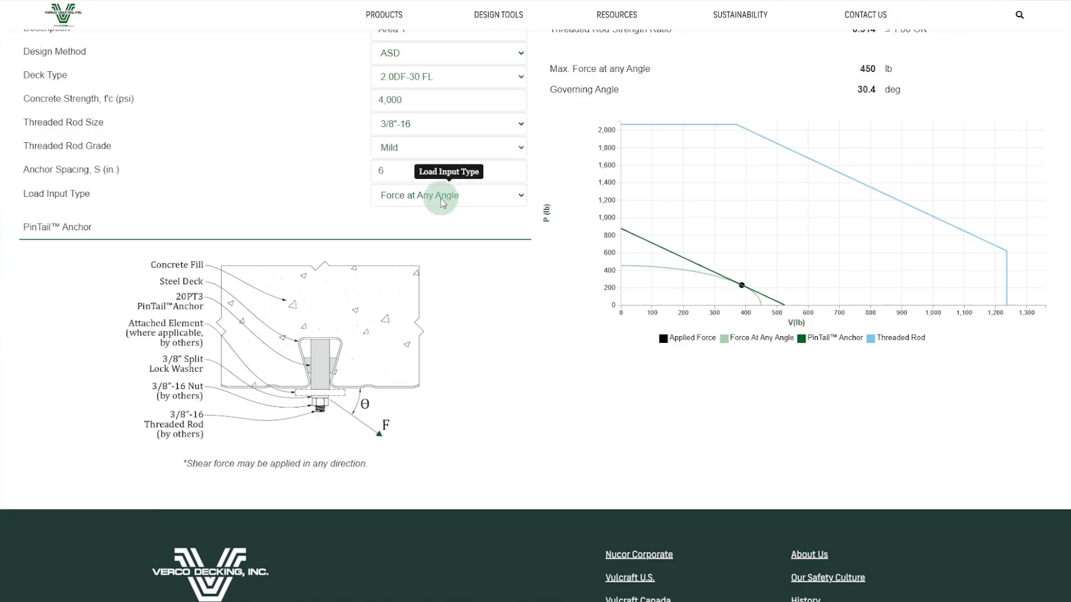
View the PinTail Anchor - Hanging calculator and return to the PinTail Anchor - Bracing calculator.
{"action": "left_click", "coordinate": [459, 201]}
{"action": "left_click", "coordinate": [318, 211]}
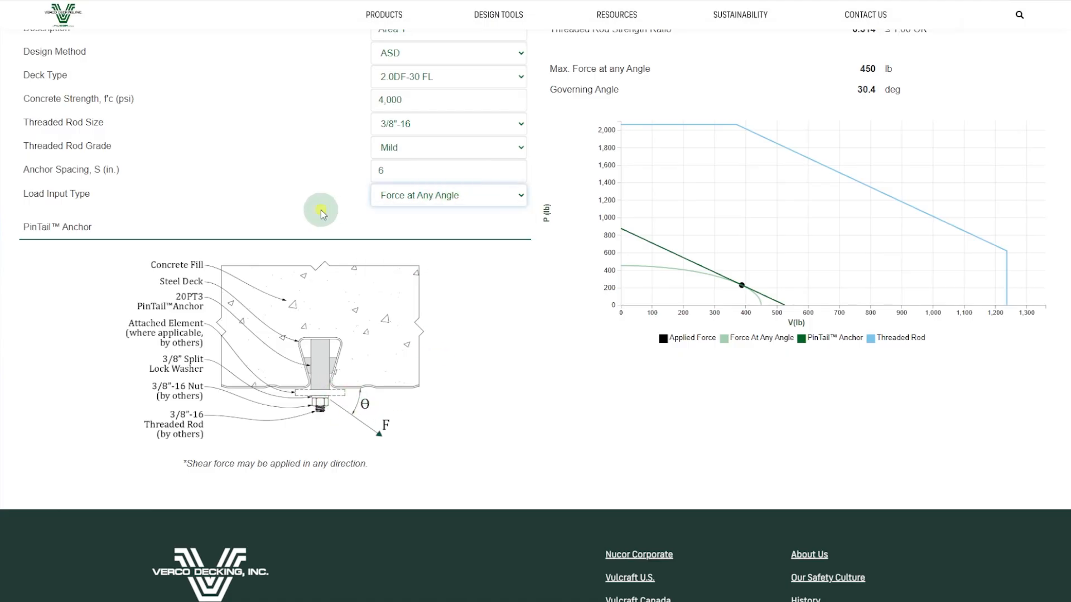
{"action": "scroll", "coordinate": [317, 209], "scroll_direction": "up", "scroll_amount": 4}
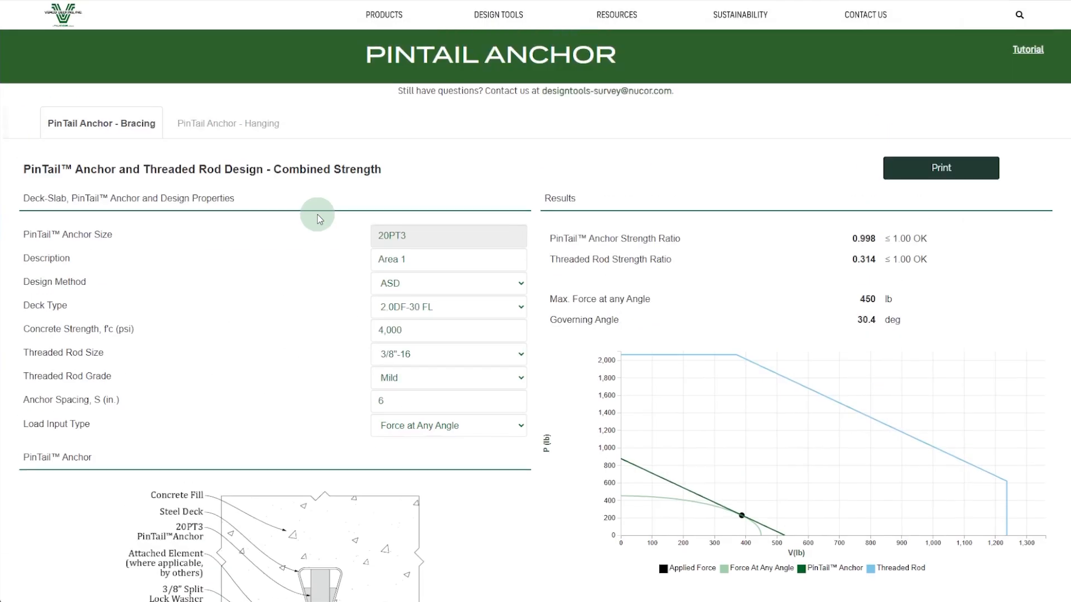
{"action": "left_click", "coordinate": [213, 125]}
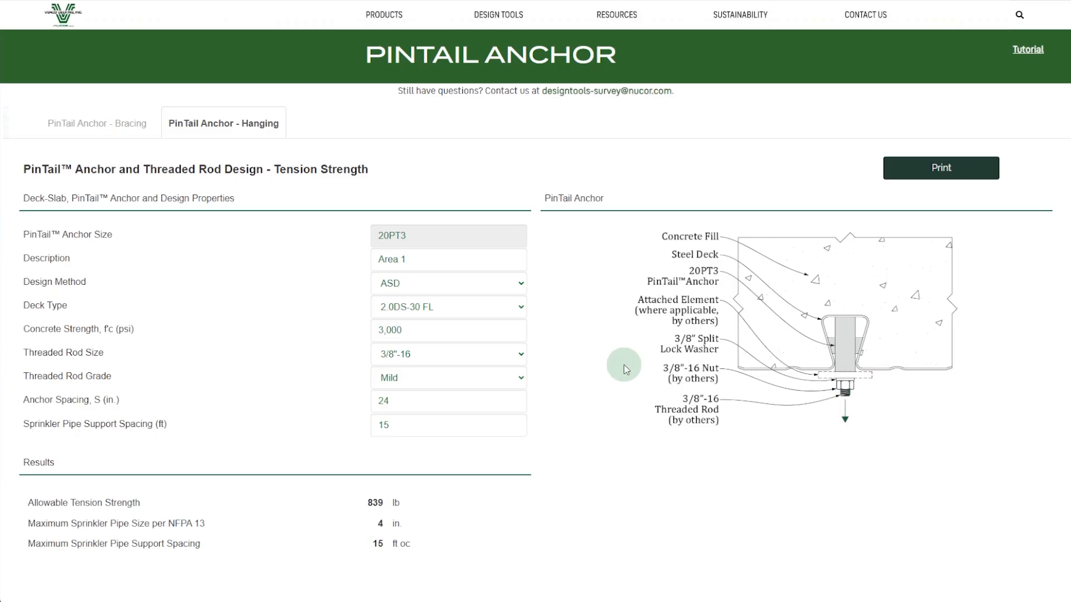
{"action": "left_click", "coordinate": [90, 135]}
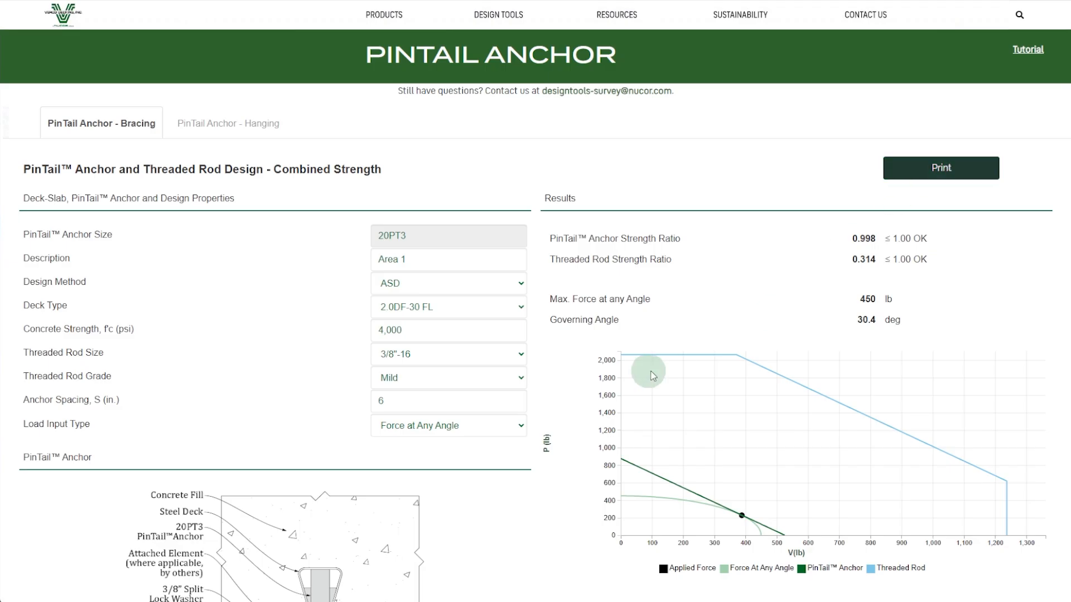
Examine the bracing strength chart, including the applied force point and the PinTail Anchor curve.
{"action": "scroll", "coordinate": [643, 376], "scroll_direction": "down", "scroll_amount": 3}
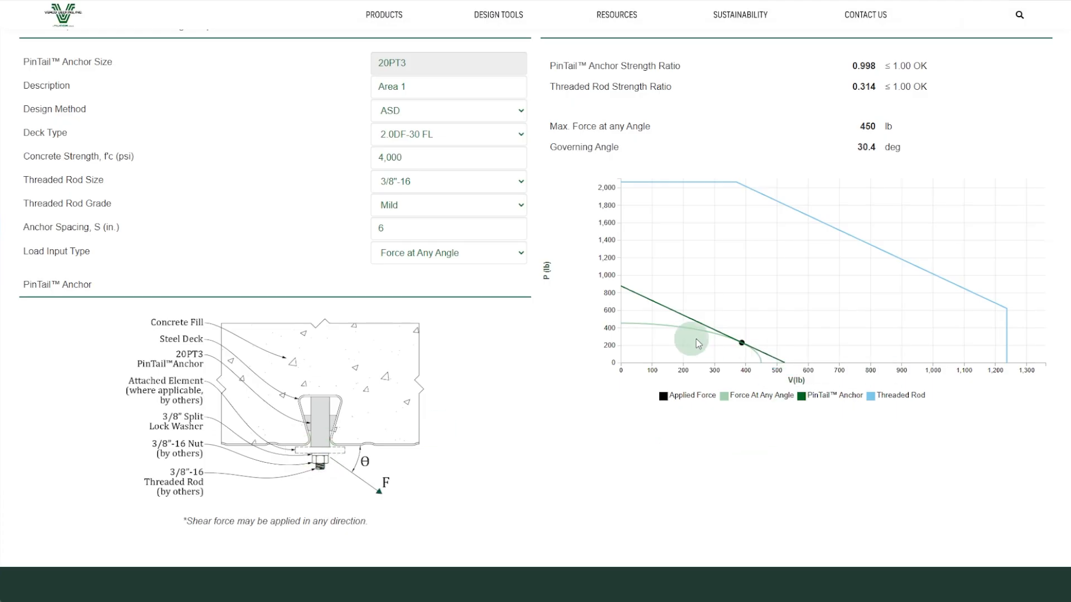
{"action": "mouse_move", "coordinate": [758, 358]}
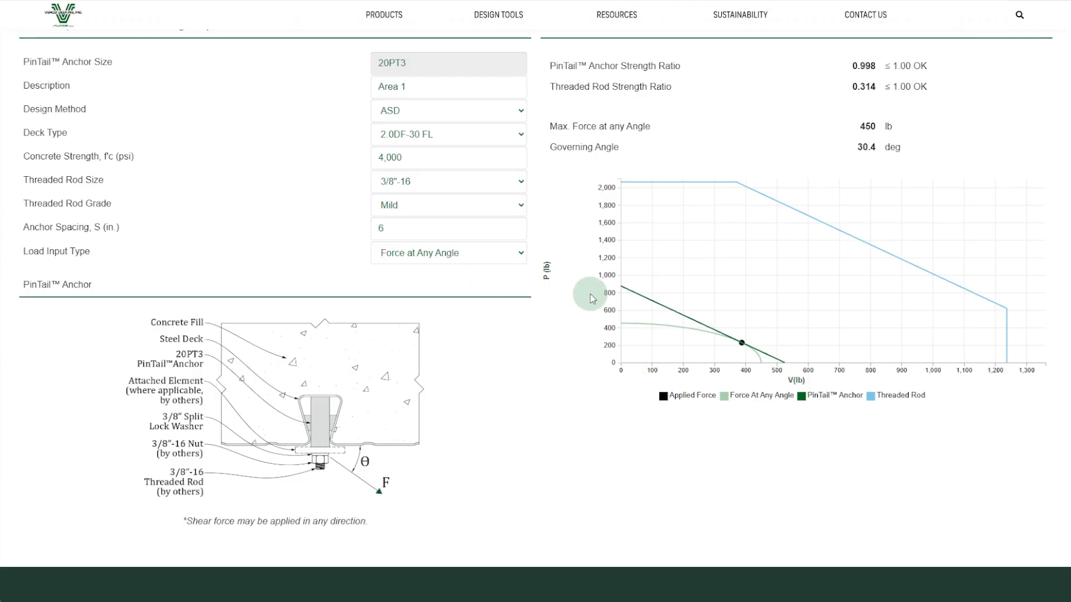
{"action": "mouse_move", "coordinate": [742, 343]}
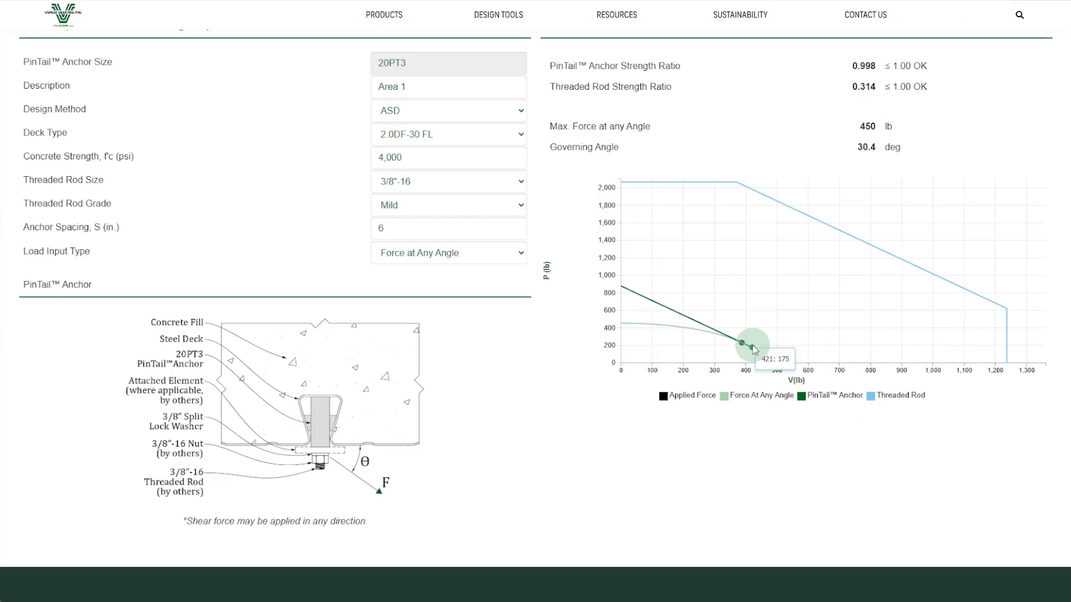
{"action": "scroll", "coordinate": [335, 118], "scroll_direction": "up", "scroll_amount": 1}
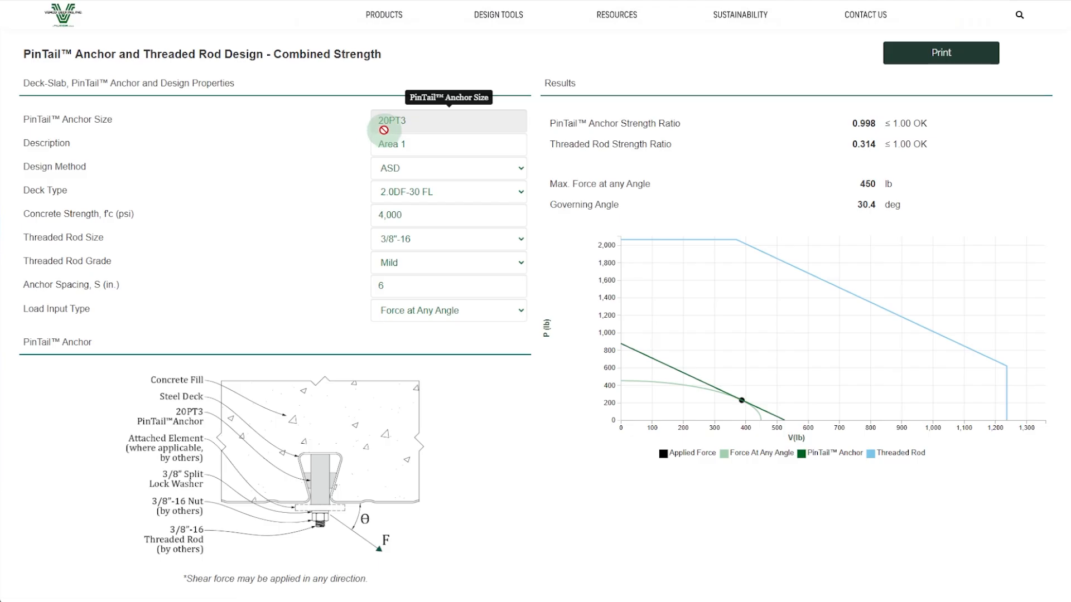
Set the threaded rod size to 1/2"-13 for the bracing anchor.
{"action": "left_click", "coordinate": [428, 194]}
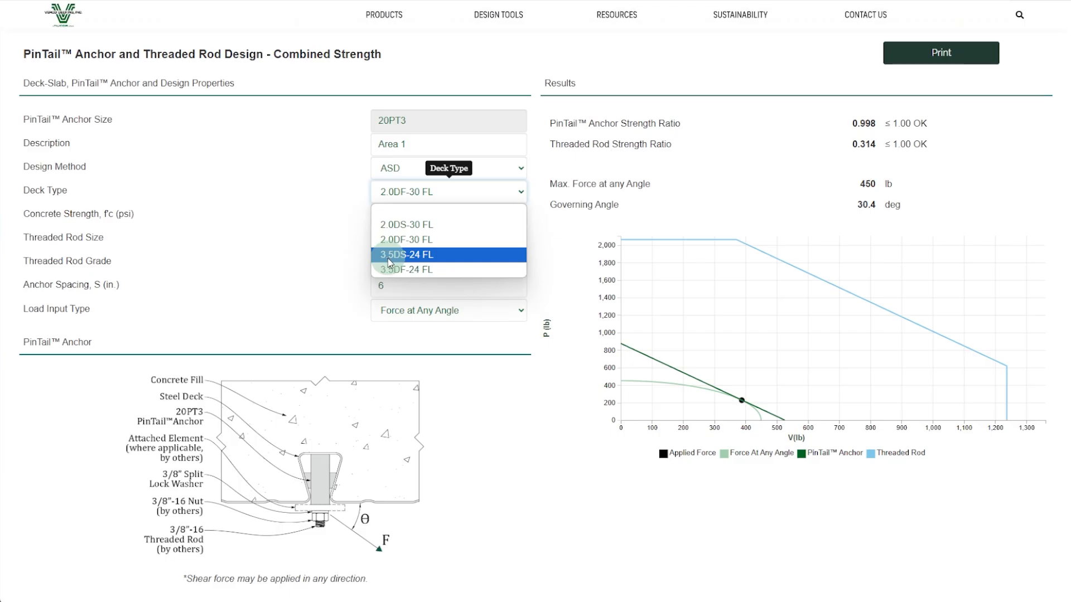
{"action": "left_click", "coordinate": [413, 123]}
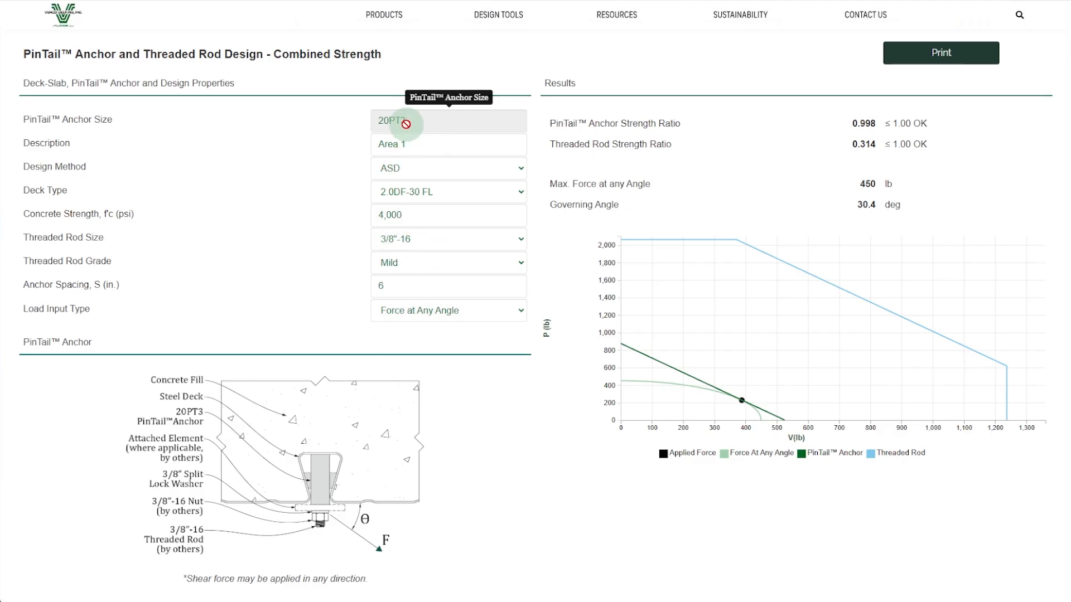
{"action": "left_click", "coordinate": [424, 246]}
{"action": "left_click", "coordinate": [416, 287]}
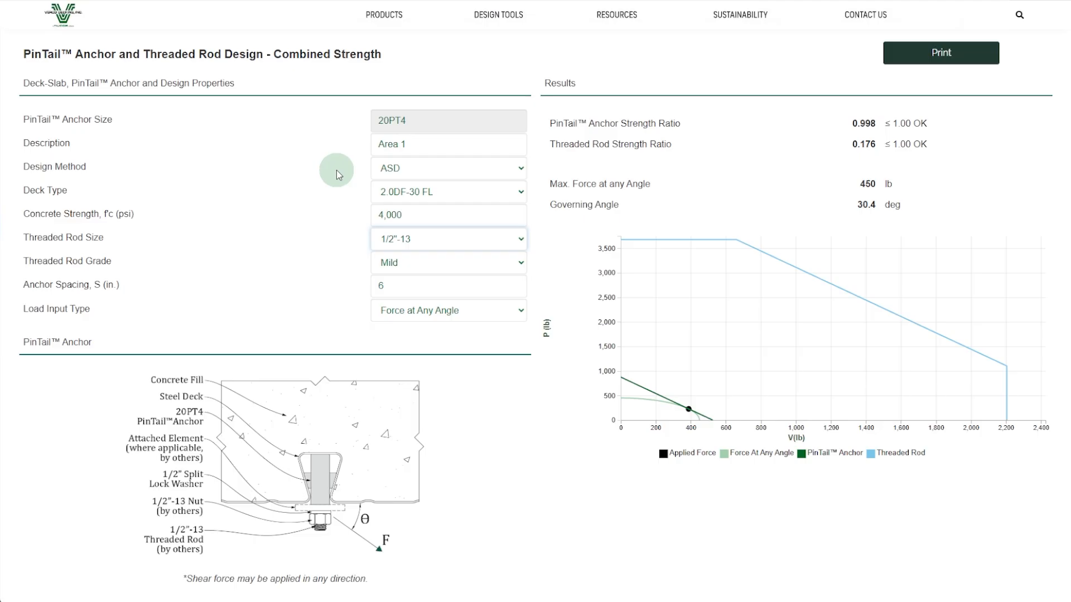
Check the design method options, keep ASD, and set the deck type to 2.0DS-30 FL.
{"action": "left_click", "coordinate": [425, 145]}
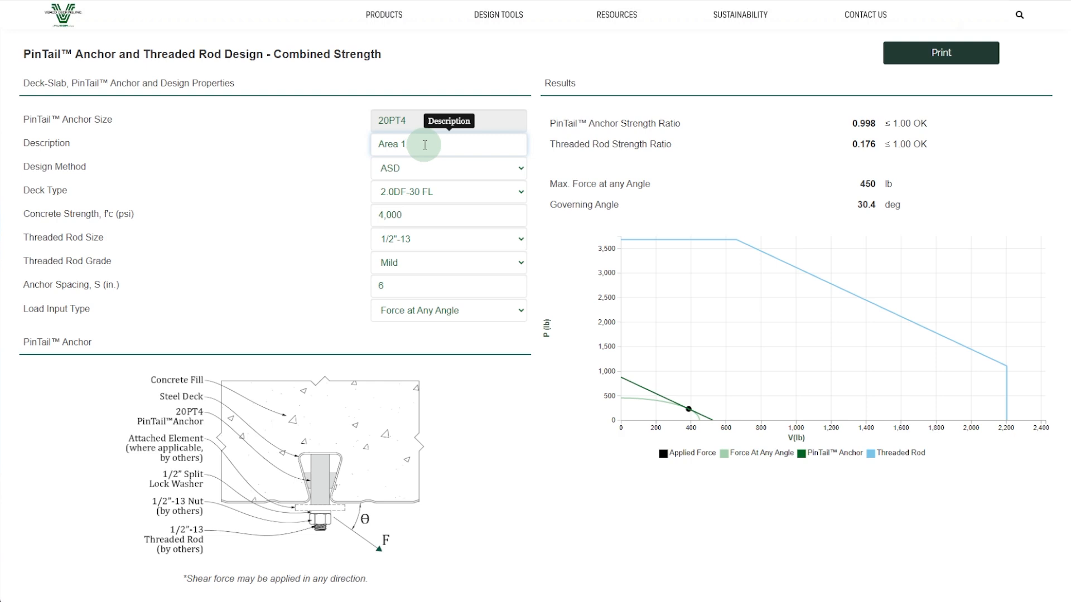
{"action": "left_click", "coordinate": [430, 168]}
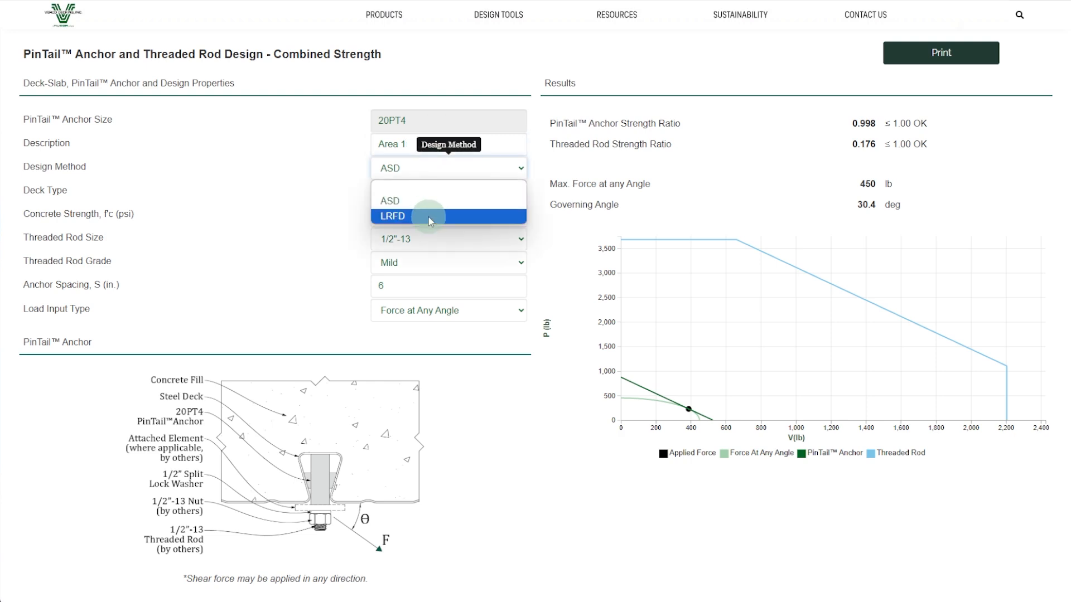
{"action": "left_click", "coordinate": [443, 169]}
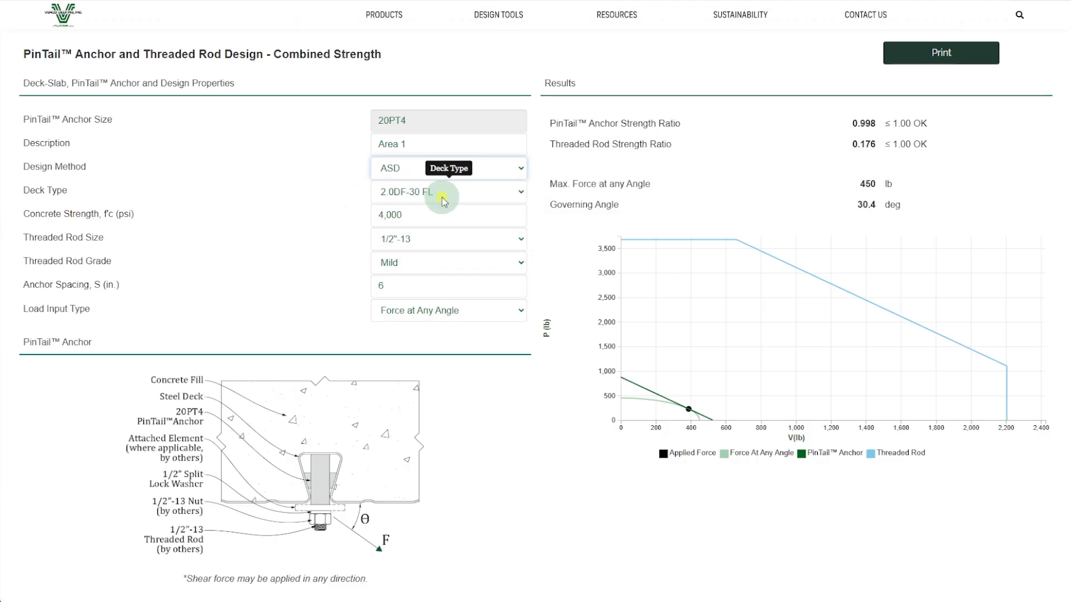
{"action": "left_click", "coordinate": [442, 195]}
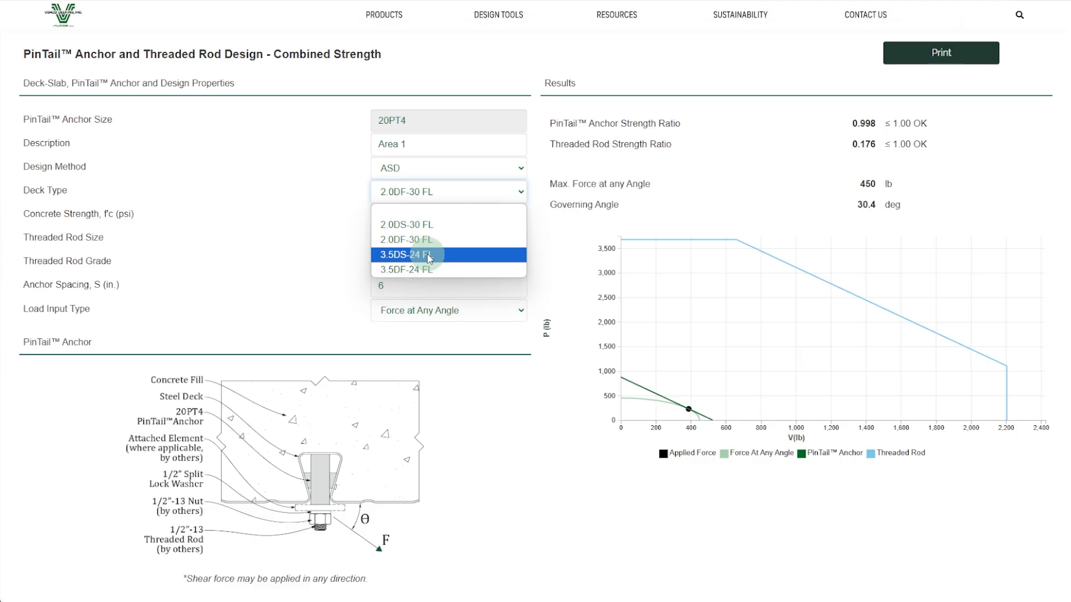
{"action": "left_click", "coordinate": [474, 226]}
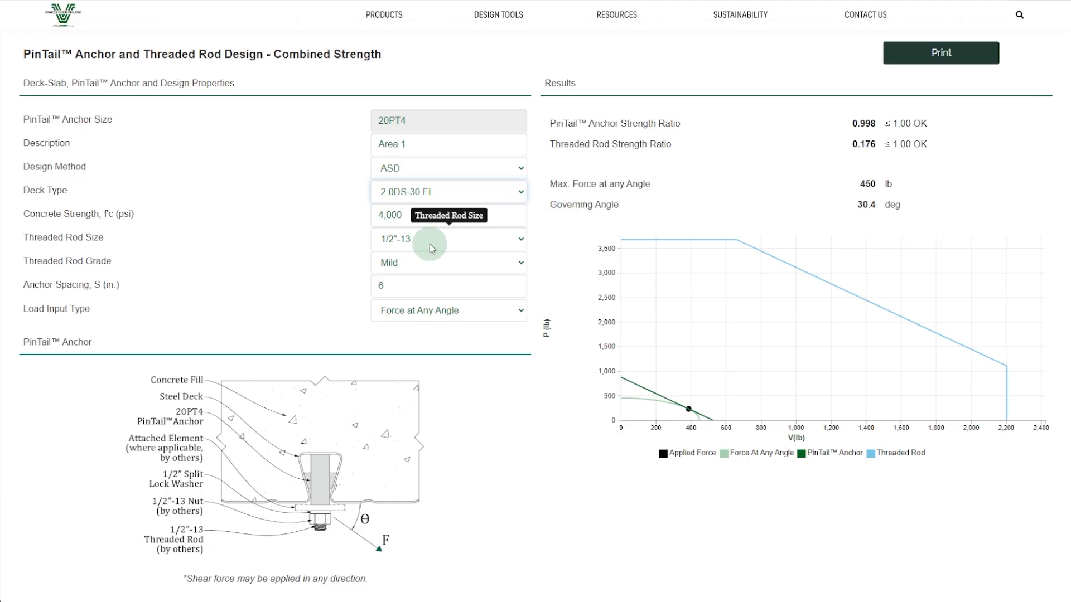
Review the available threaded rod sizes and grades without changing the selections.
{"action": "left_click", "coordinate": [489, 237]}
{"action": "left_click", "coordinate": [491, 241]}
{"action": "left_click", "coordinate": [473, 267]}
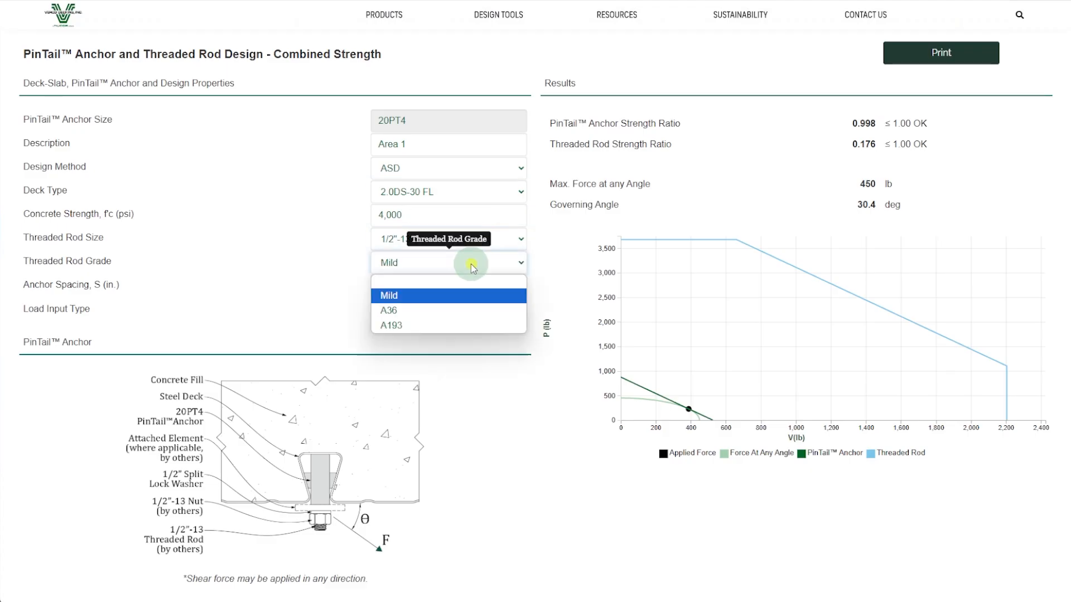
{"action": "left_click", "coordinate": [512, 260]}
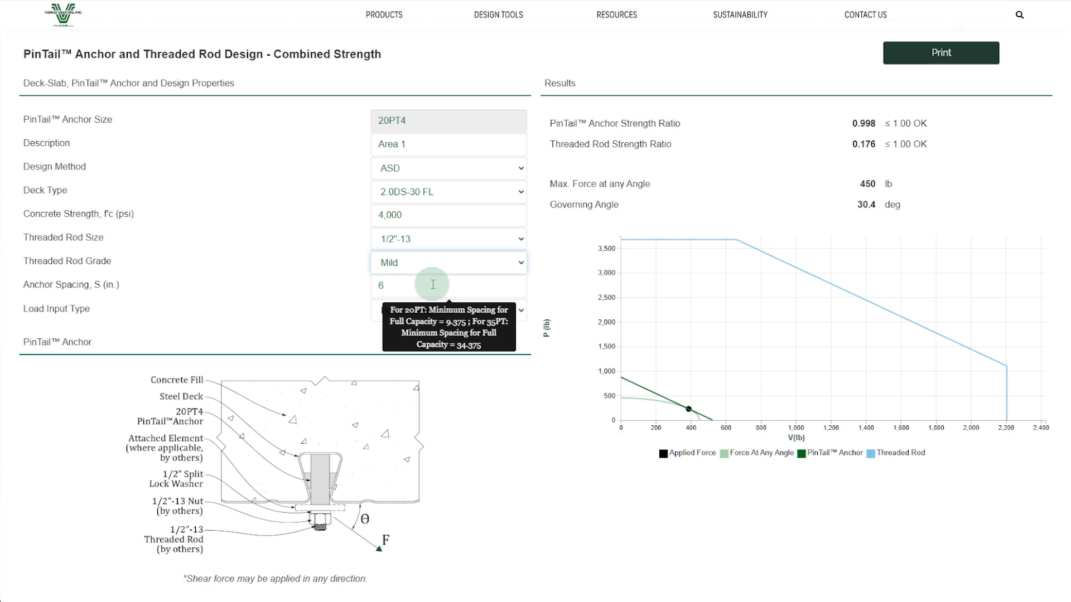
Set the anchor spacing to 1 in. to test the minimum spacing limit.
{"action": "left_click", "coordinate": [432, 285]}
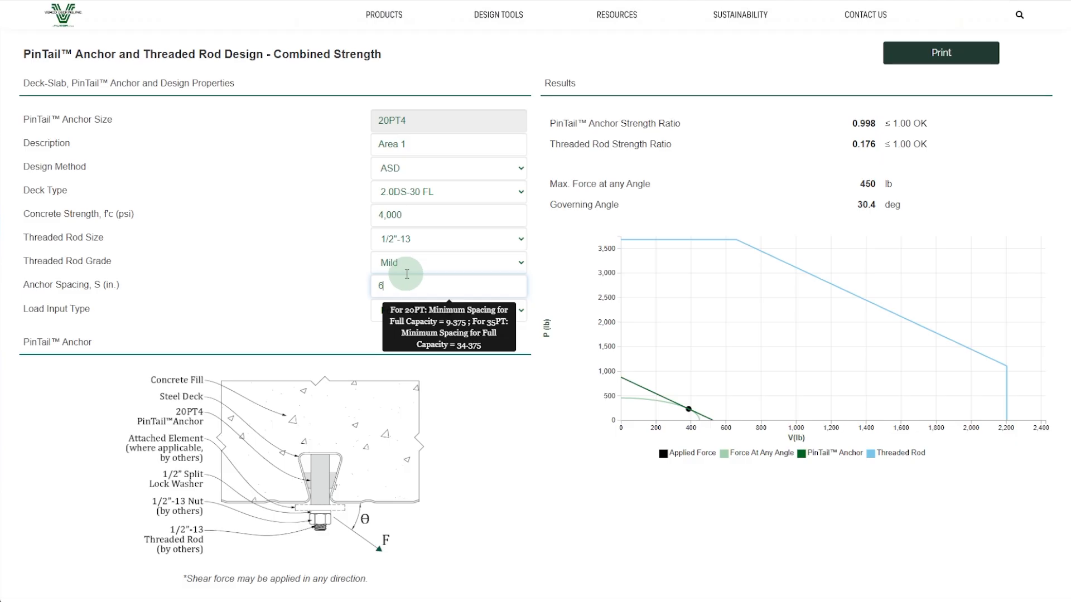
{"action": "double_click", "coordinate": [419, 286]}
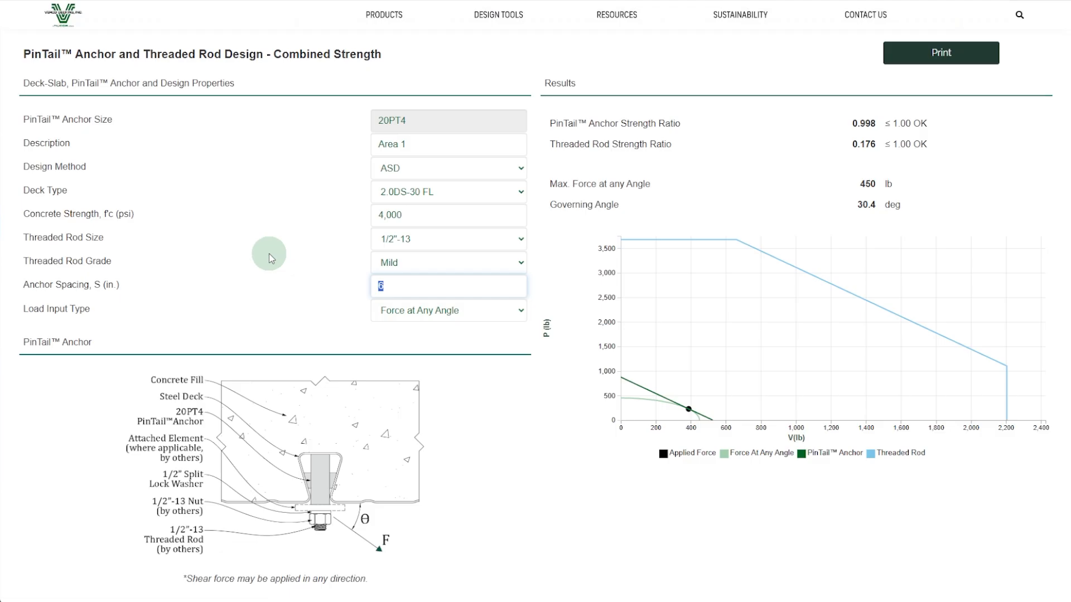
{"action": "type", "text": "1"}
{"action": "key", "text": "Tab"}
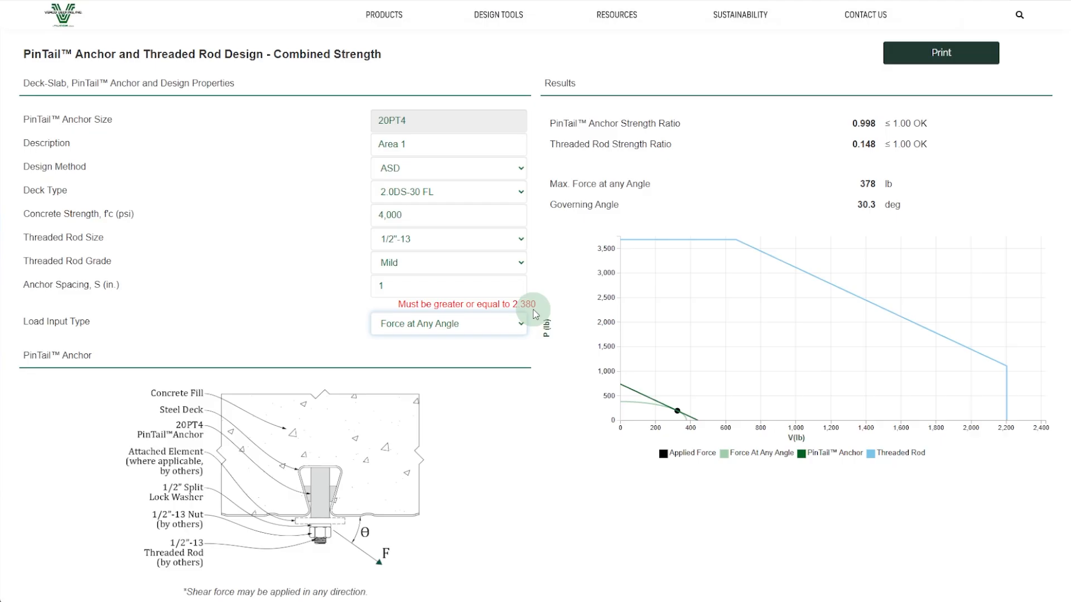
Switch the deck type to 3.5DS-24 FL to compare its spacing limit, and return it to 2.0DS-30 FL.
{"action": "left_click", "coordinate": [471, 194]}
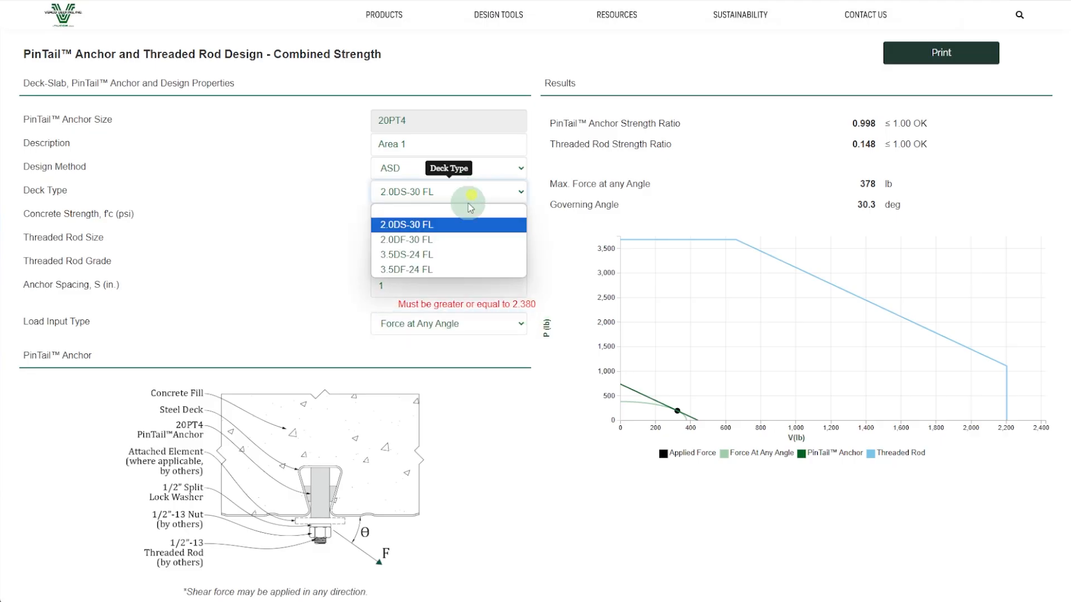
{"action": "left_click", "coordinate": [438, 256]}
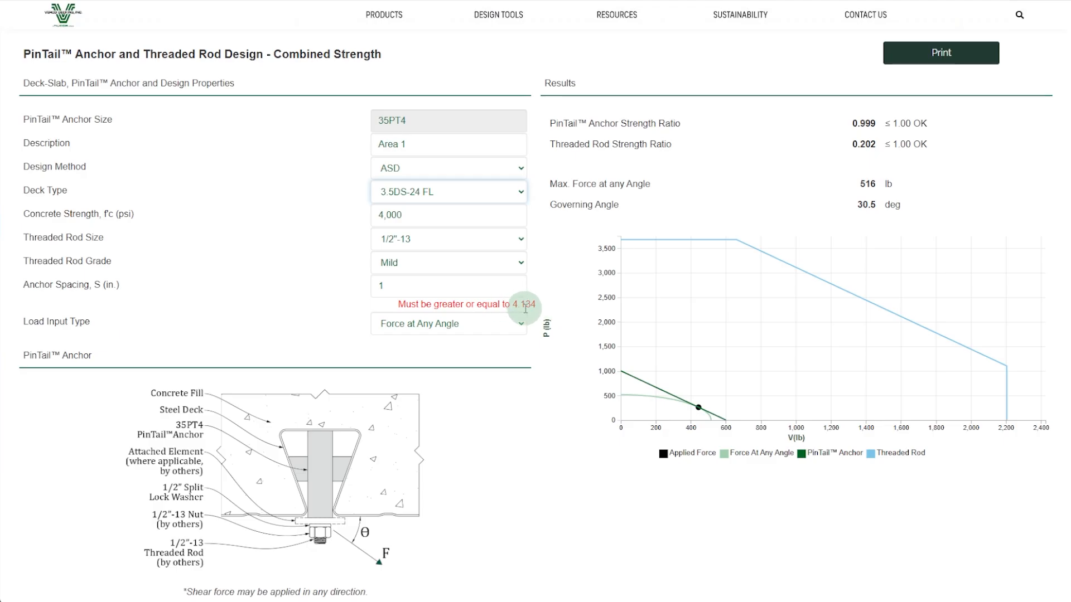
{"action": "left_click", "coordinate": [418, 192]}
{"action": "left_click", "coordinate": [410, 223]}
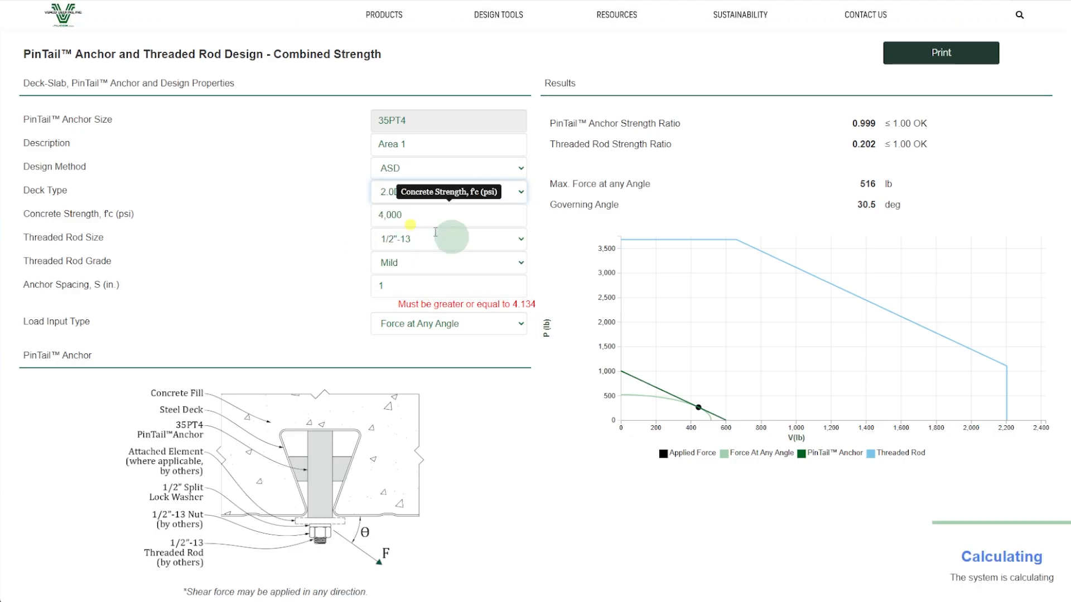
Set the anchor spacing to 6 in. and recalculate the bracing results.
{"action": "scroll", "coordinate": [574, 299], "scroll_direction": "down", "scroll_amount": 1}
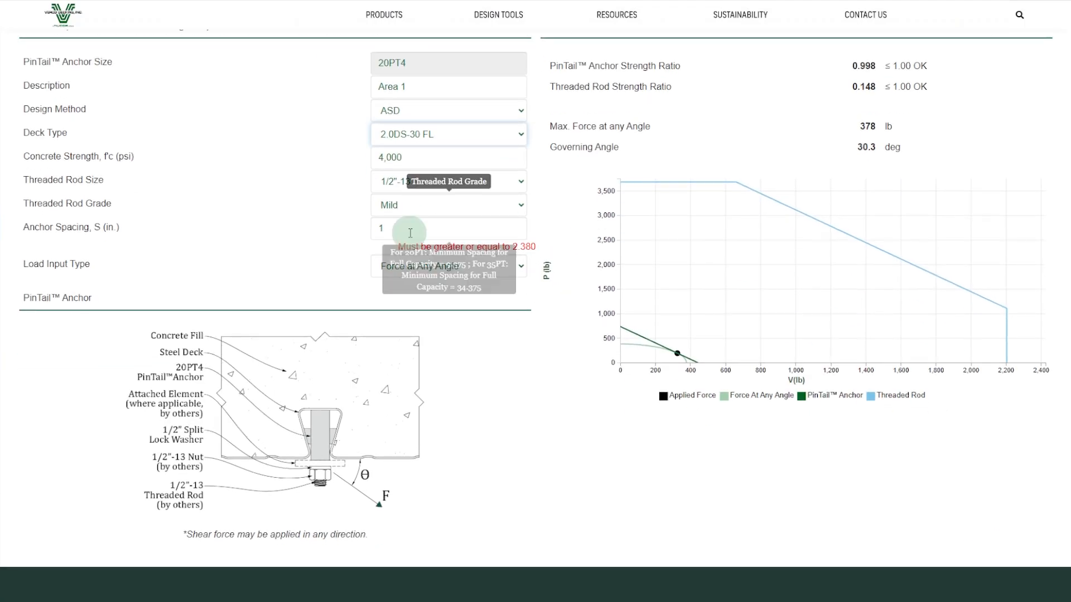
{"action": "key", "text": "BackSpace"}
{"action": "type", "text": "6"}
{"action": "key", "text": "Tab"}
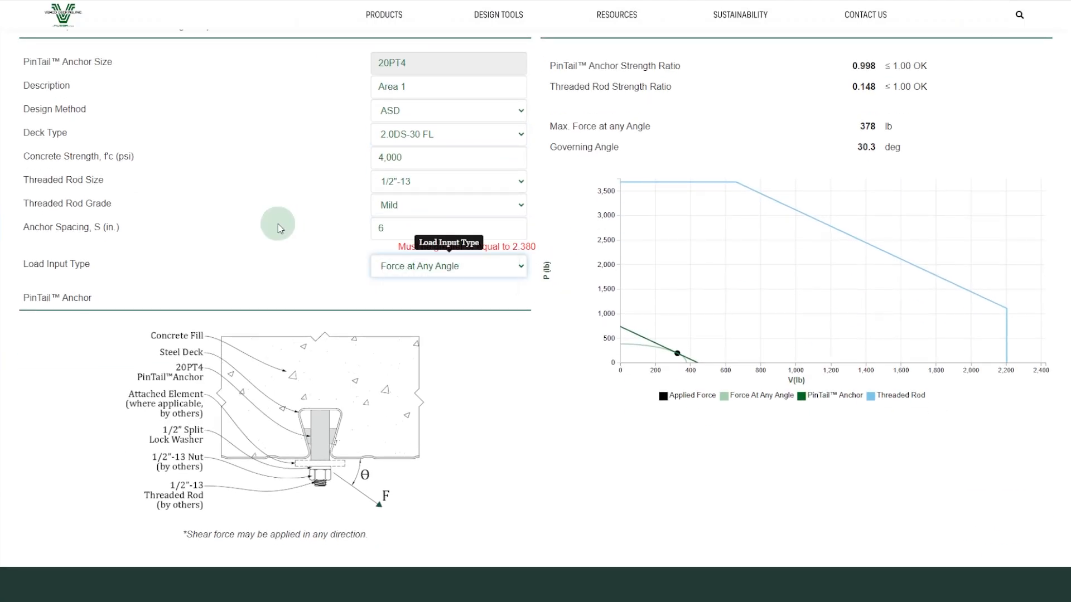
{"action": "left_click", "coordinate": [278, 228]}
Review the load input types and choose Force at Angle.
{"action": "left_click", "coordinate": [440, 262]}
{"action": "left_click", "coordinate": [546, 270]}
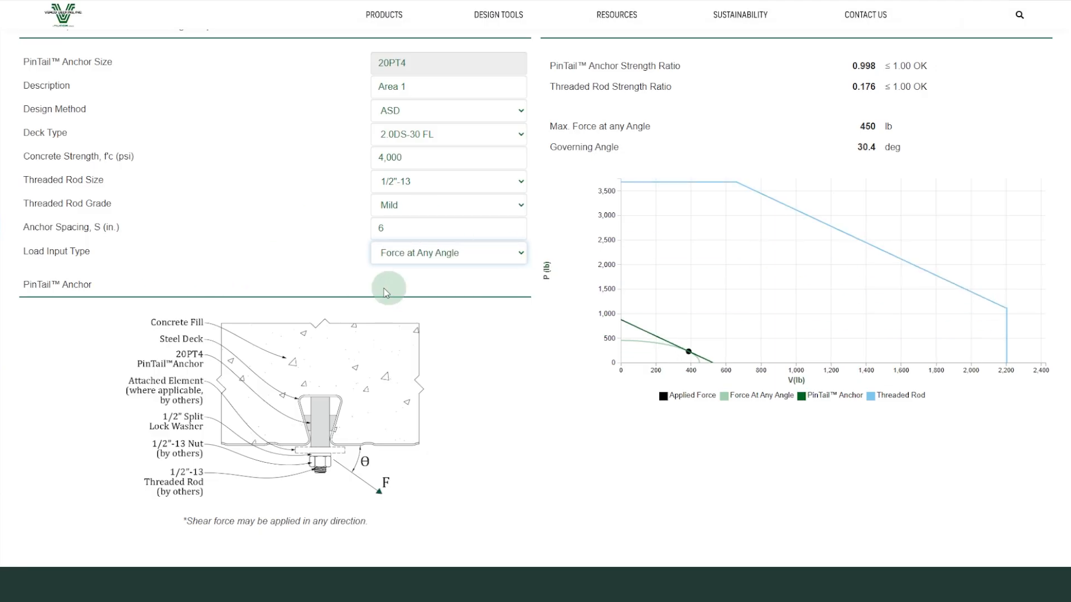
{"action": "left_click", "coordinate": [498, 260]}
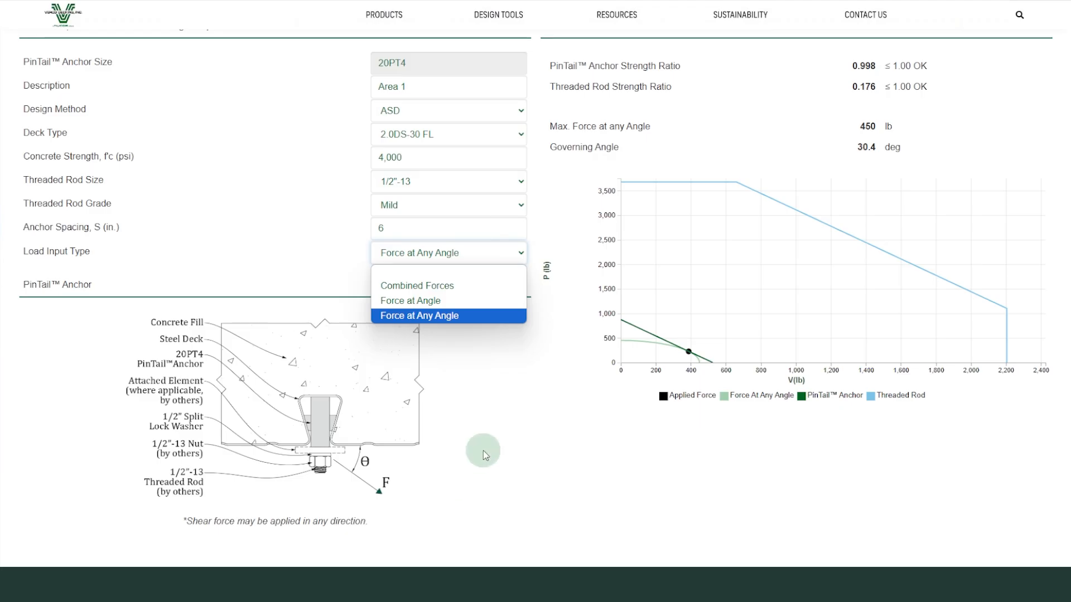
{"action": "left_click", "coordinate": [430, 474]}
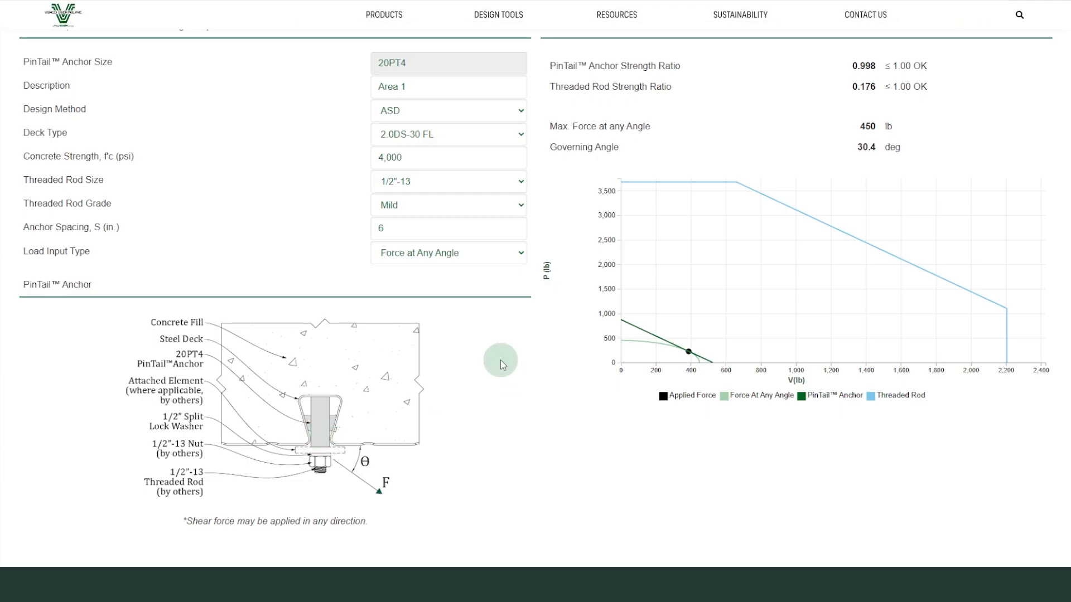
{"action": "left_click", "coordinate": [442, 260]}
{"action": "left_click", "coordinate": [431, 302]}
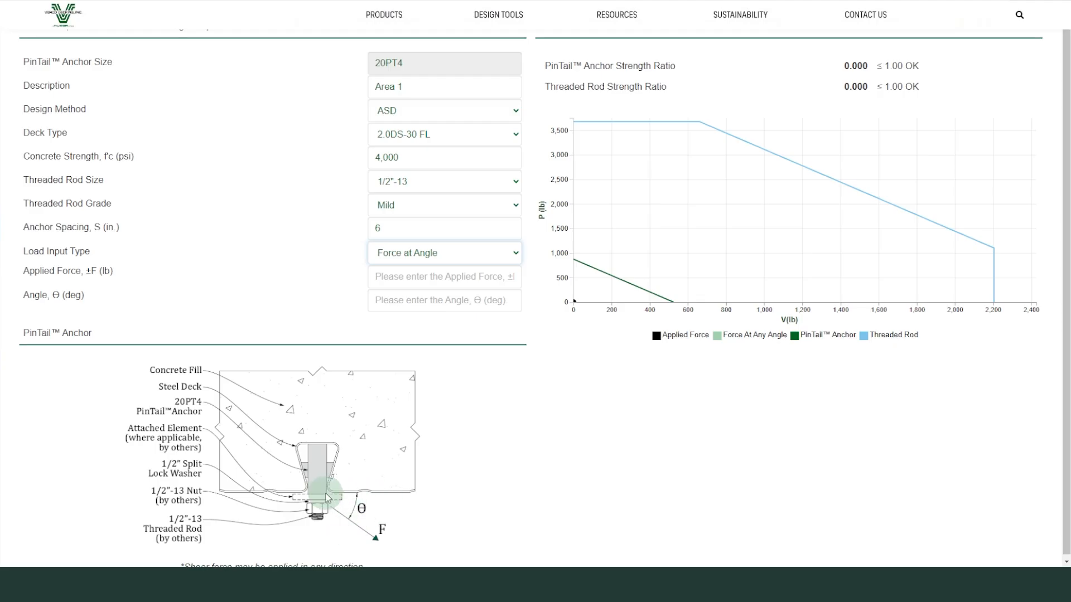
Set the load input type to Combined Forces and activate the applied force P entry.
{"action": "left_click", "coordinate": [503, 253]}
{"action": "left_click", "coordinate": [461, 285]}
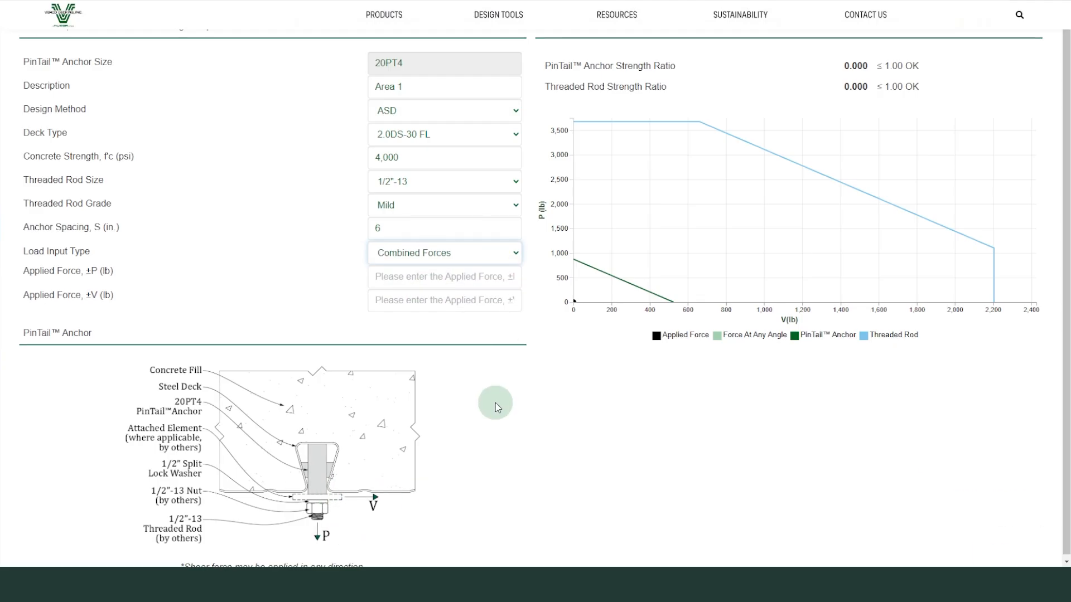
{"action": "scroll", "coordinate": [341, 514], "scroll_direction": "down", "scroll_amount": 1}
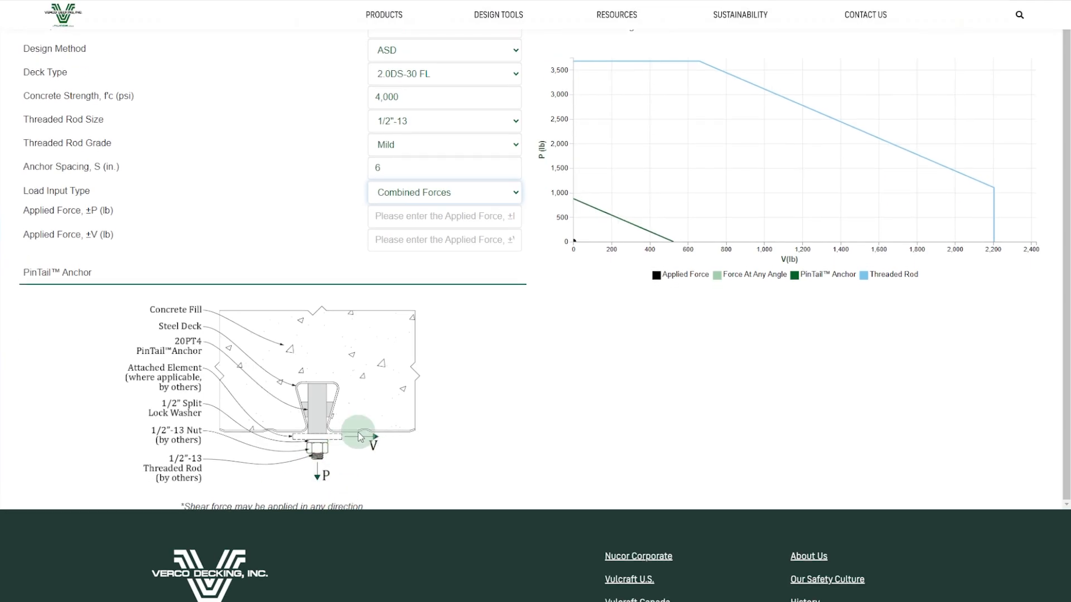
{"action": "left_click", "coordinate": [426, 219]}
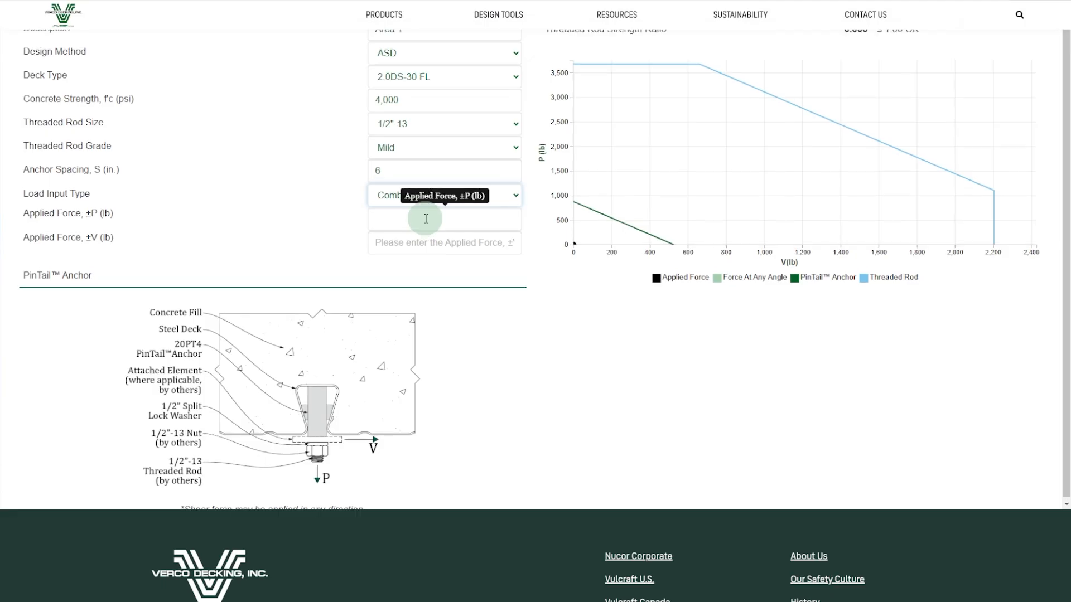
Switch to the PinTail Anchor - Hanging calculator and bring its inputs and tension strength results into view.
{"action": "scroll", "coordinate": [255, 172], "scroll_direction": "up", "scroll_amount": 5}
{"action": "left_click", "coordinate": [198, 124]}
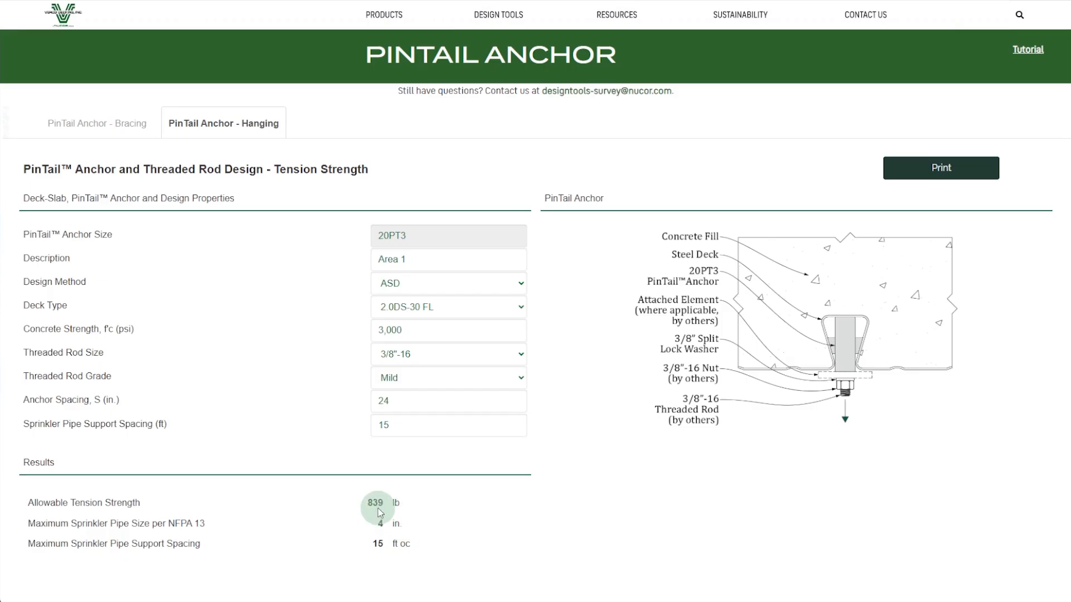
{"action": "scroll", "coordinate": [378, 513], "scroll_direction": "down", "scroll_amount": 1}
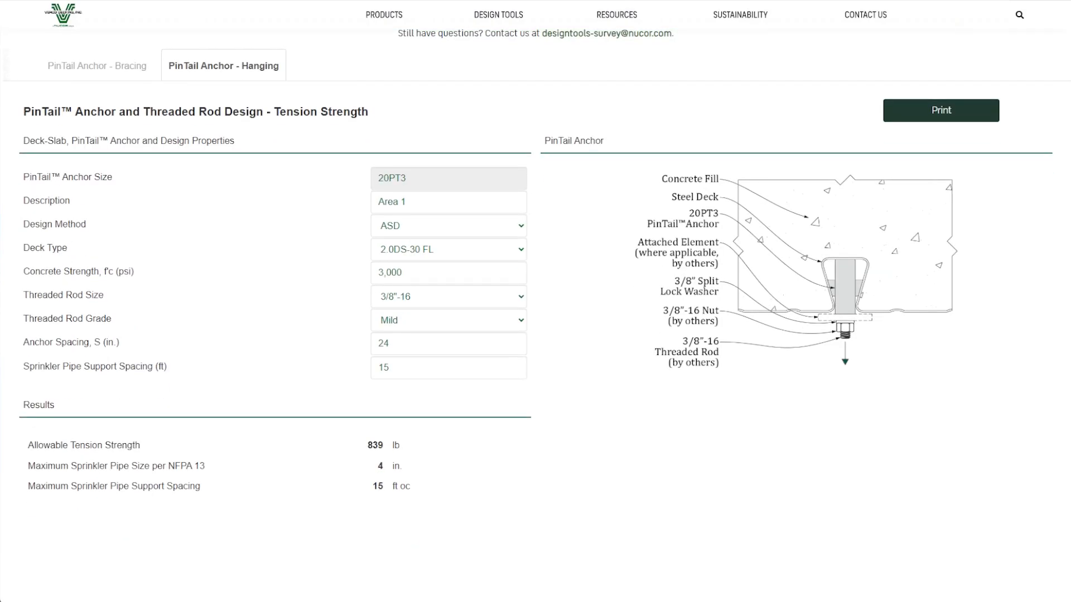
Return to the PinTail Anchor - Bracing calculator, reload it and set the concrete strength to 4,000 psi.
{"action": "left_click", "coordinate": [79, 66]}
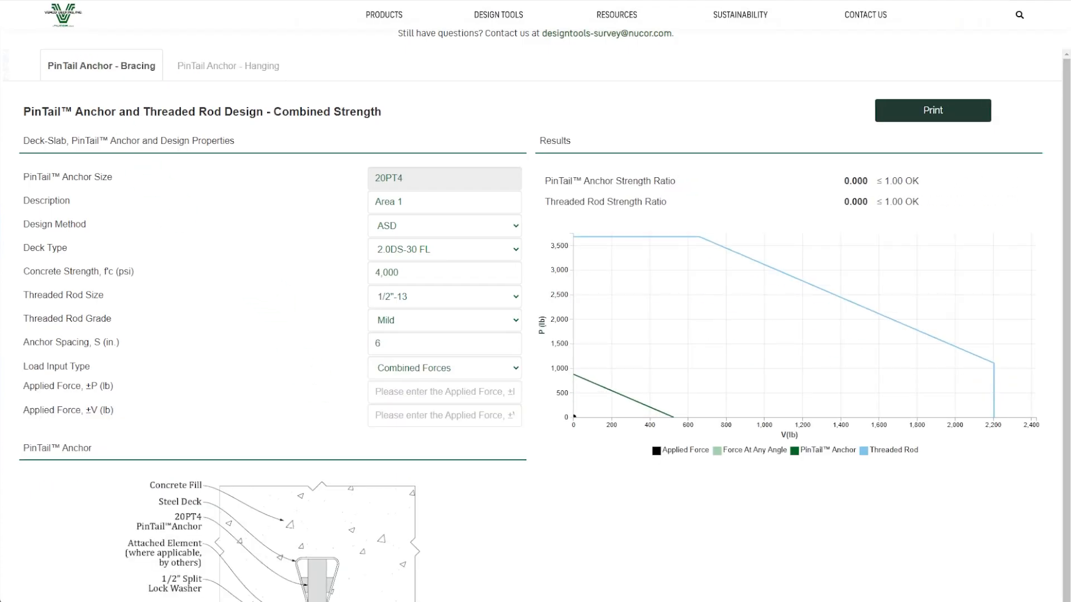
{"action": "key", "text": "F5"}
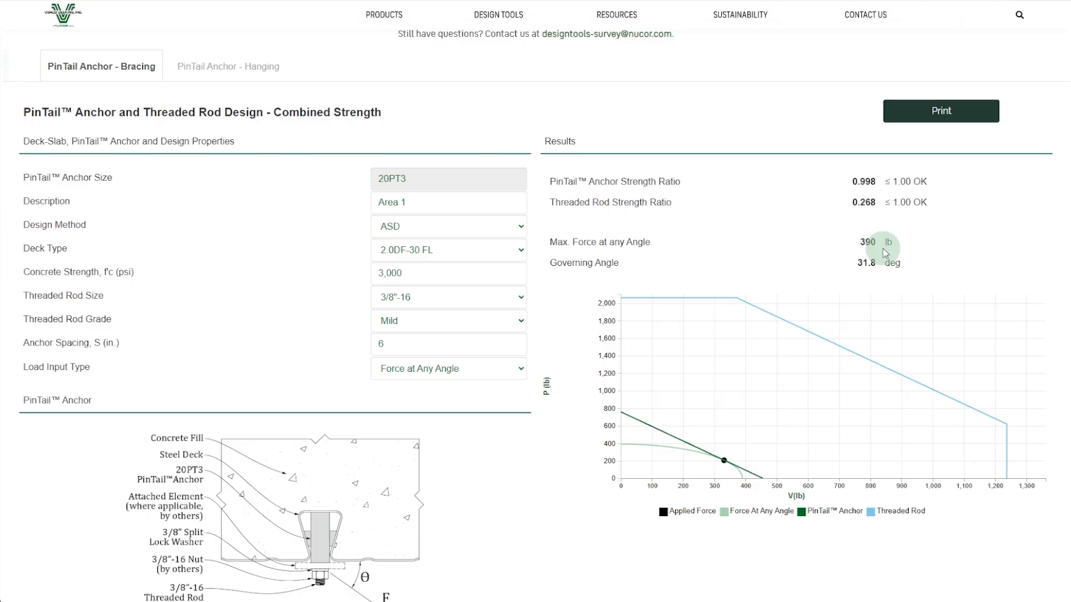
{"action": "left_click", "coordinate": [417, 274]}
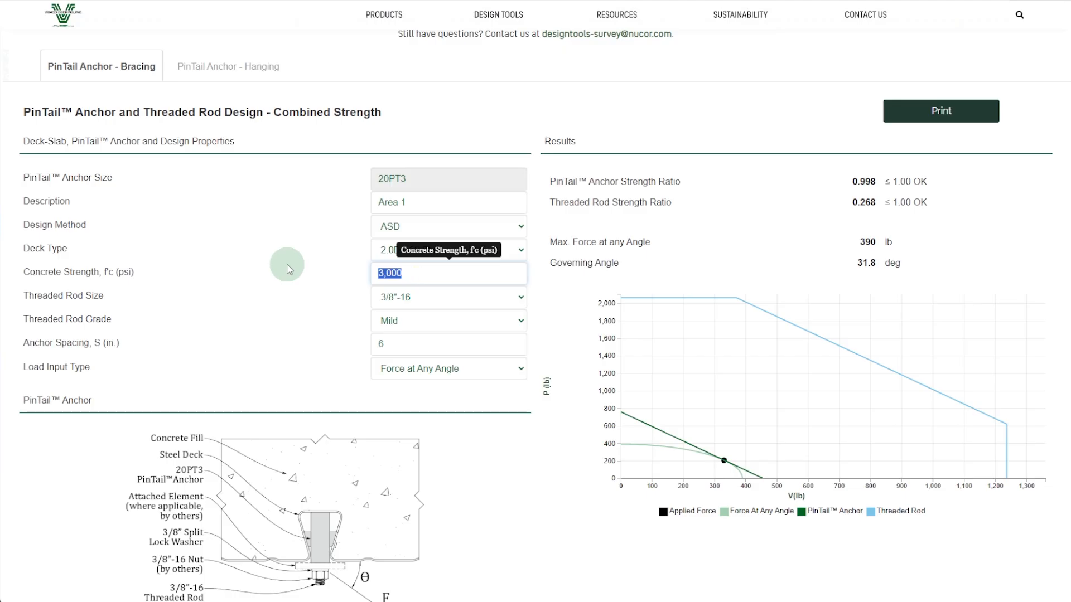
{"action": "type", "text": "4,000"}
{"action": "key", "text": "Tab"}
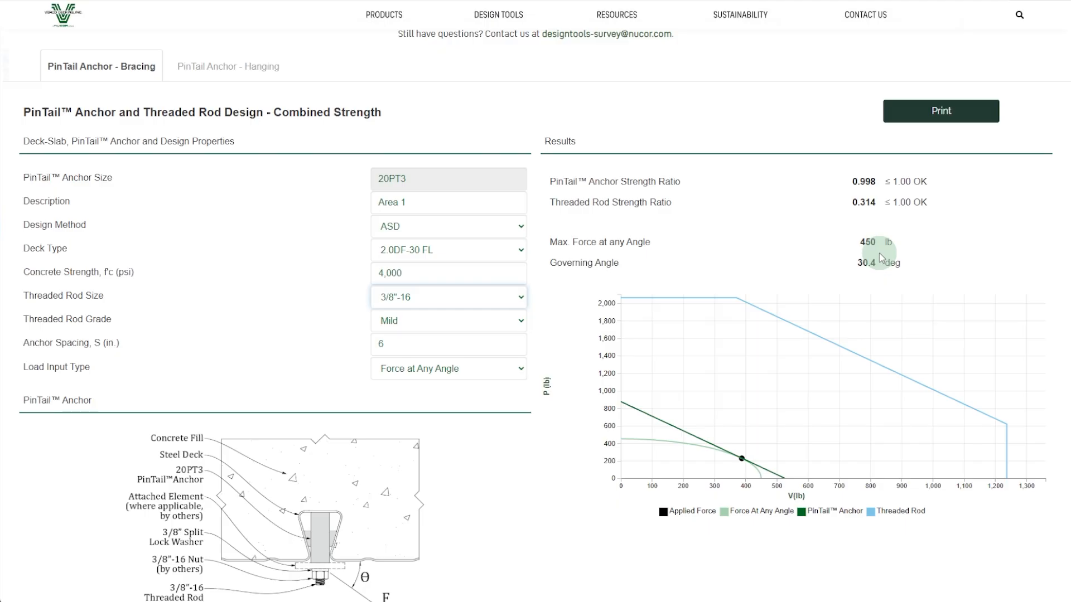
Try an anchor spacing of 8 in. followed by 10 in., recalculating the bracing results each time.
{"action": "mouse_move", "coordinate": [404, 342]}
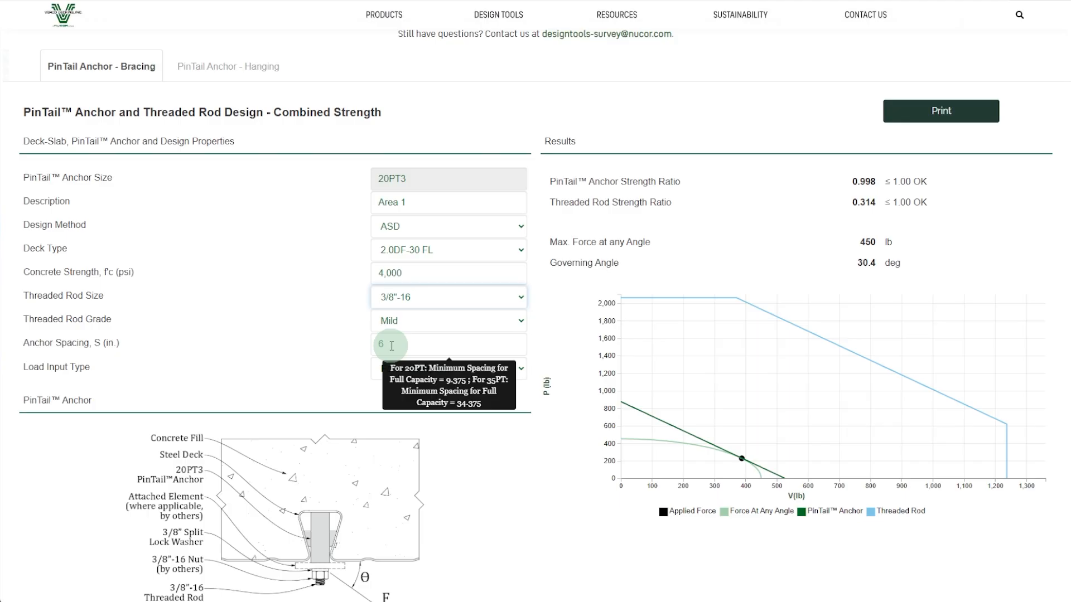
{"action": "left_click_drag", "start_coordinate": [392, 346], "coordinate": [333, 351]}
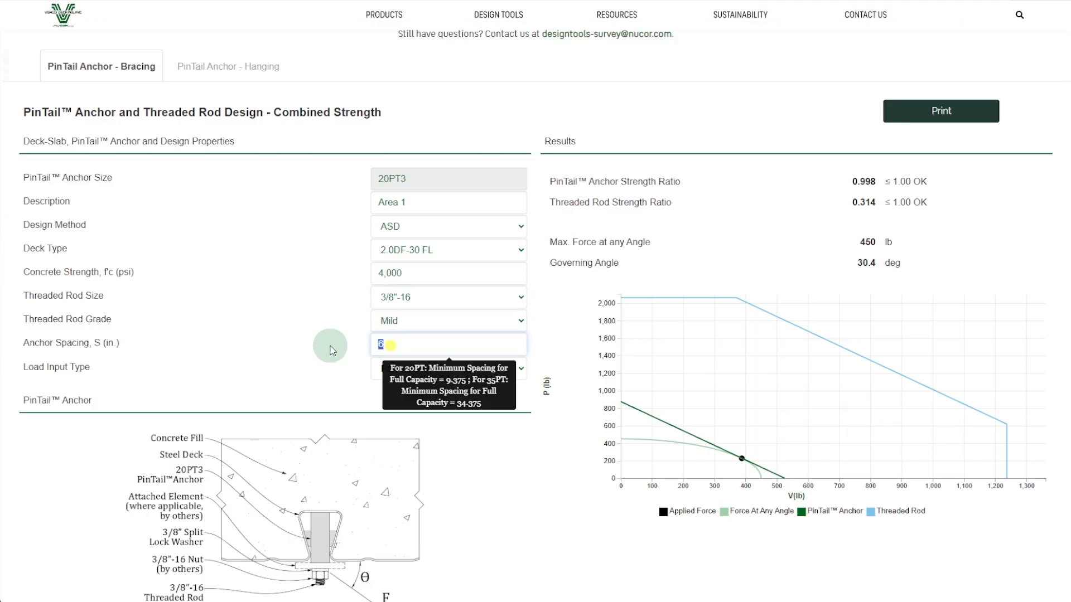
{"action": "type", "text": "8"}
{"action": "key", "text": "Tab"}
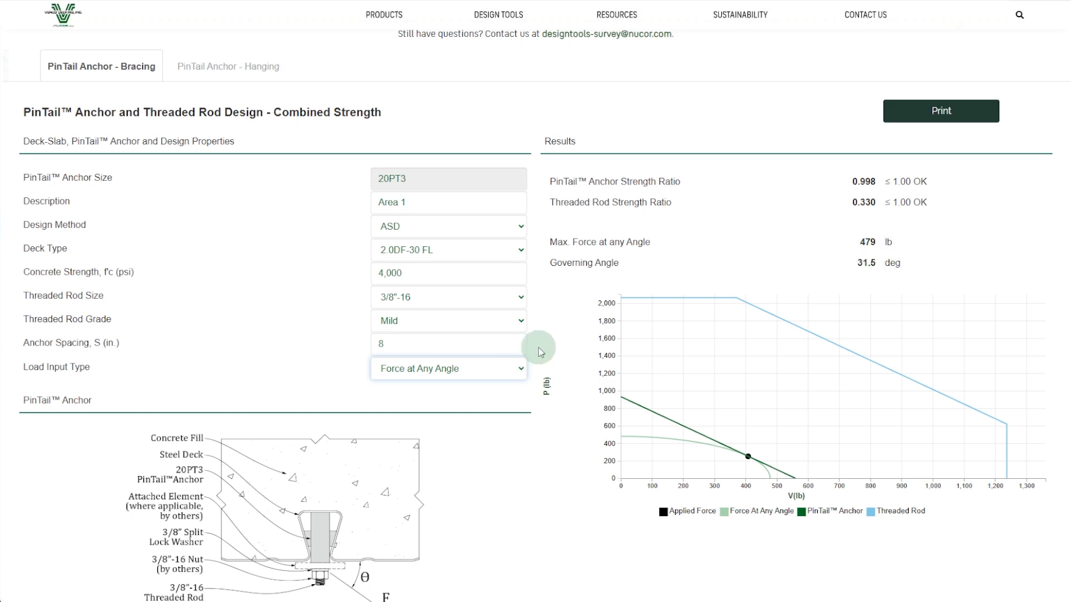
{"action": "mouse_move", "coordinate": [373, 346]}
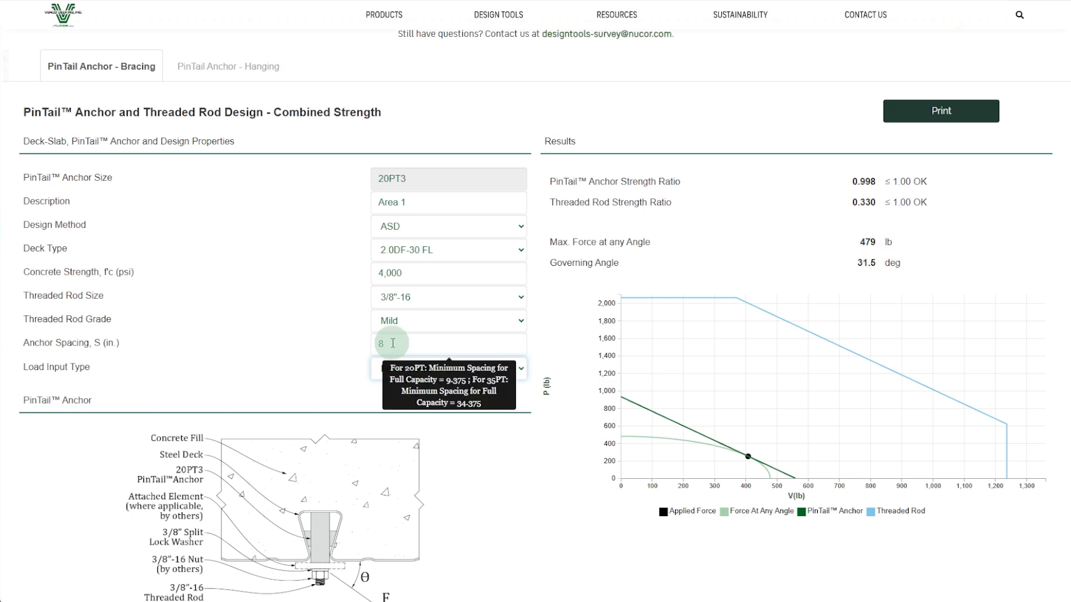
{"action": "double_click", "coordinate": [393, 343]}
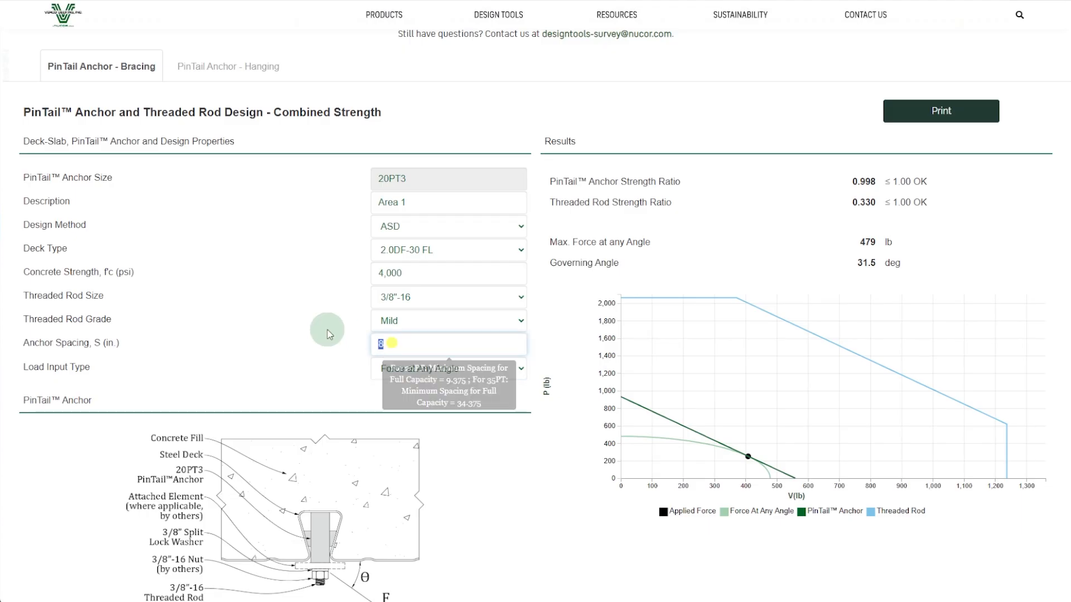
{"action": "type", "text": "10"}
{"action": "key", "text": "Tab"}
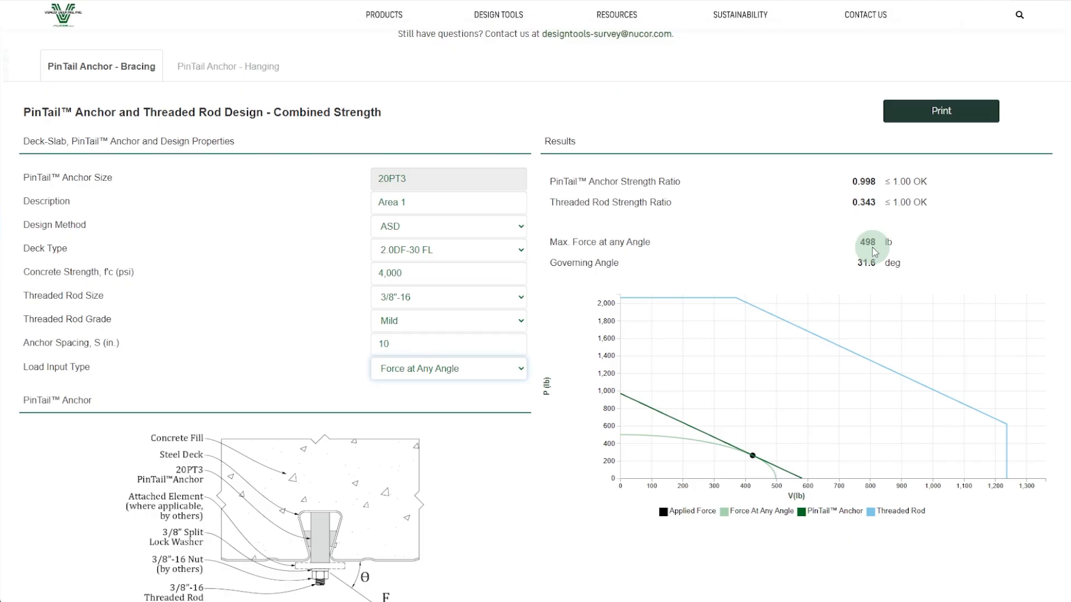
Change the load input type to Force at Angle and enter an applied force of 300 lb at 45 degrees.
{"action": "left_click", "coordinate": [459, 372]}
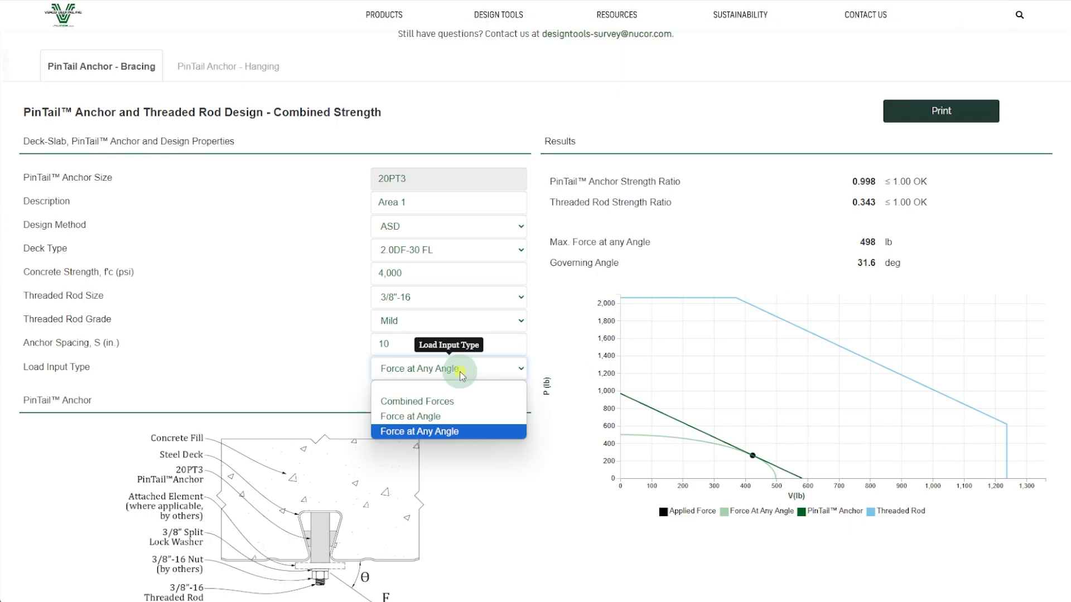
{"action": "left_click", "coordinate": [447, 417]}
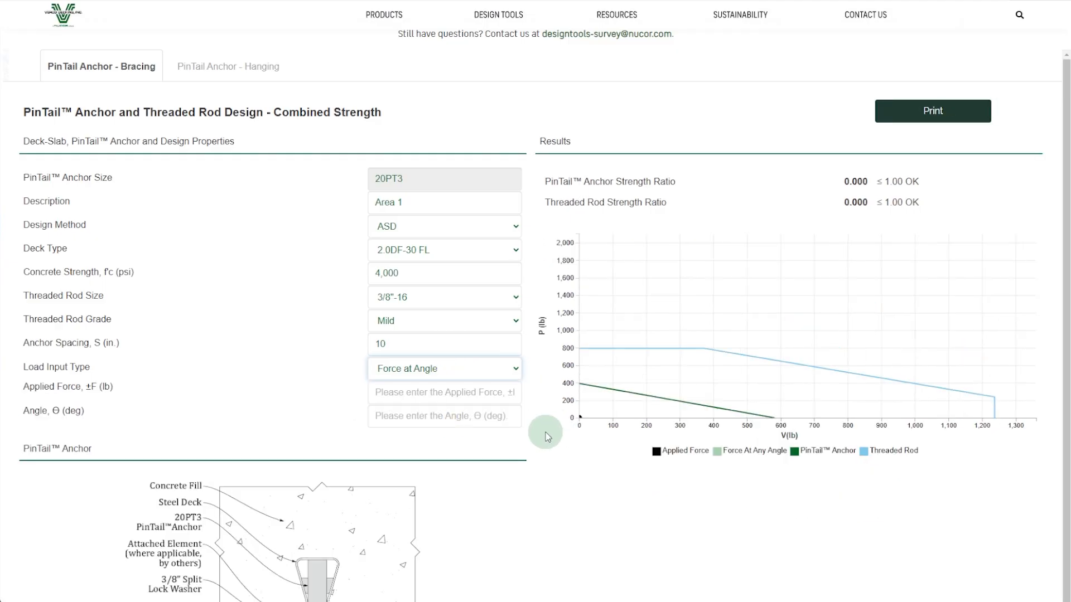
{"action": "scroll", "coordinate": [473, 406], "scroll_direction": "down", "scroll_amount": 2}
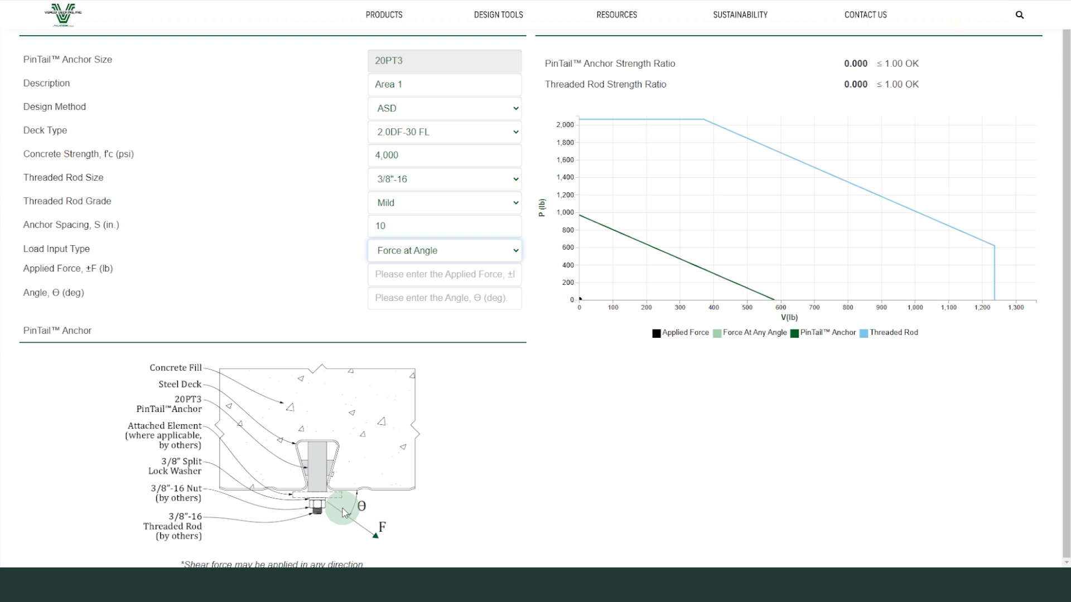
{"action": "left_click", "coordinate": [494, 277]}
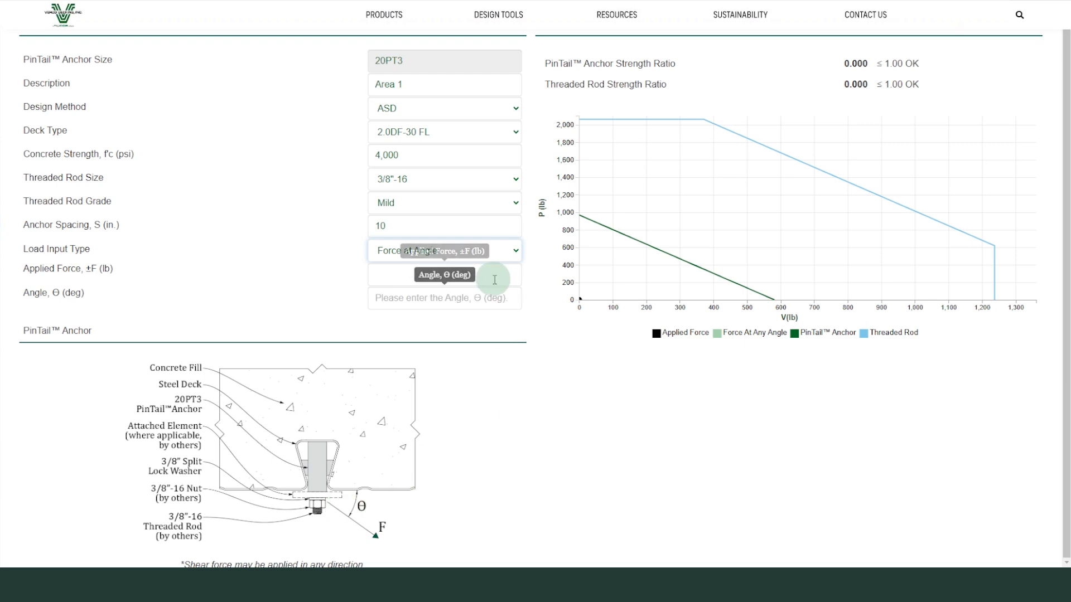
{"action": "left_click", "coordinate": [494, 277]}
{"action": "type", "text": "300"}
{"action": "key", "text": "Tab"}
{"action": "type", "text": "45"}
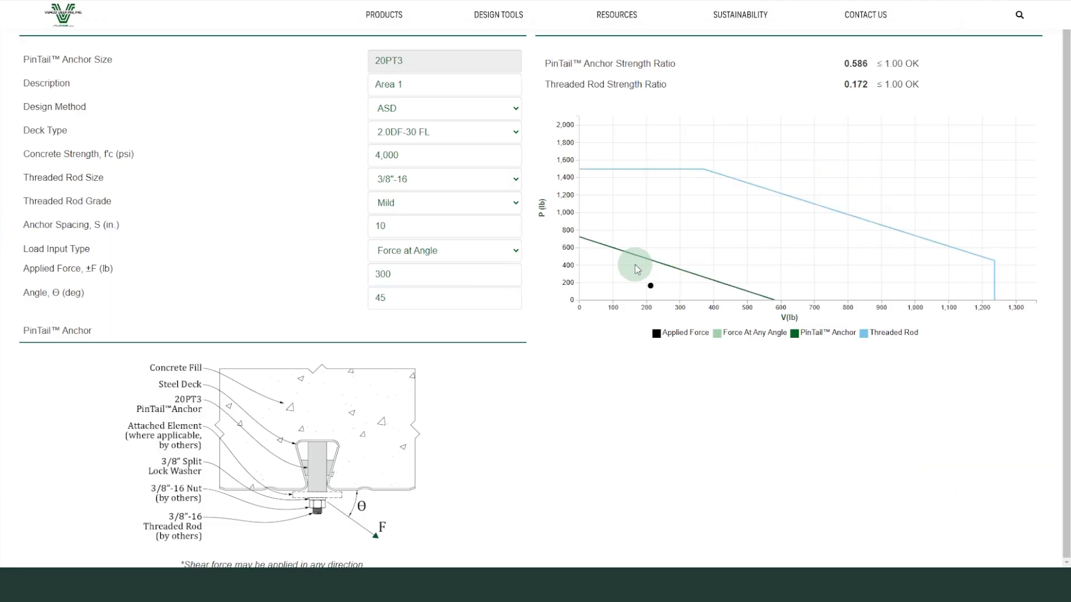
Set the anchor spacing to 8 in. and compare the applied force point with the anchor and threaded rod curves.
{"action": "left_click", "coordinate": [412, 225]}
{"action": "type", "text": "8"}
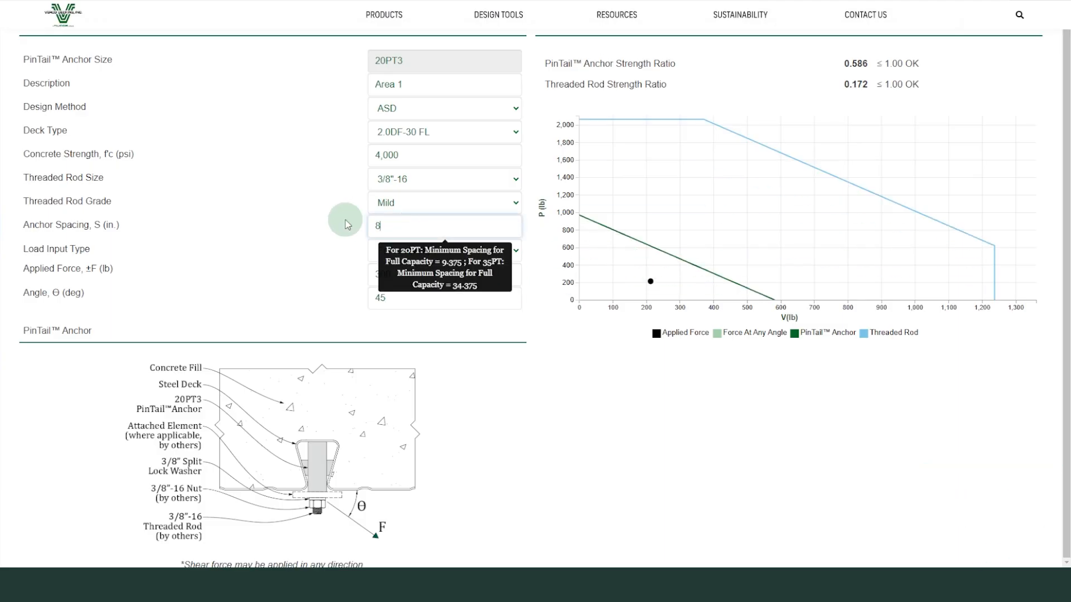
{"action": "key", "text": "Tab"}
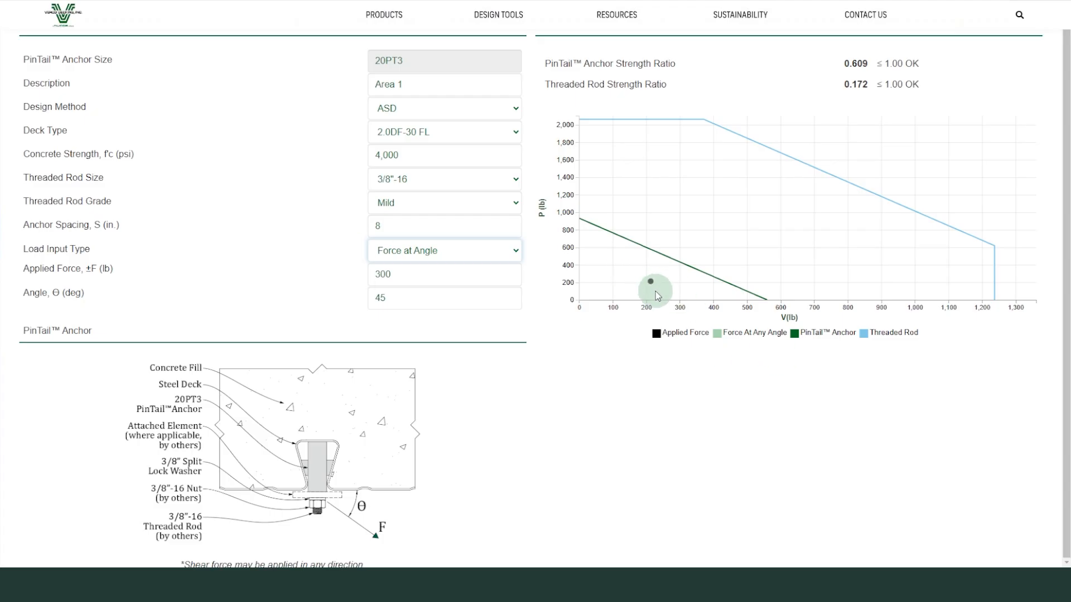
{"action": "mouse_move", "coordinate": [651, 283]}
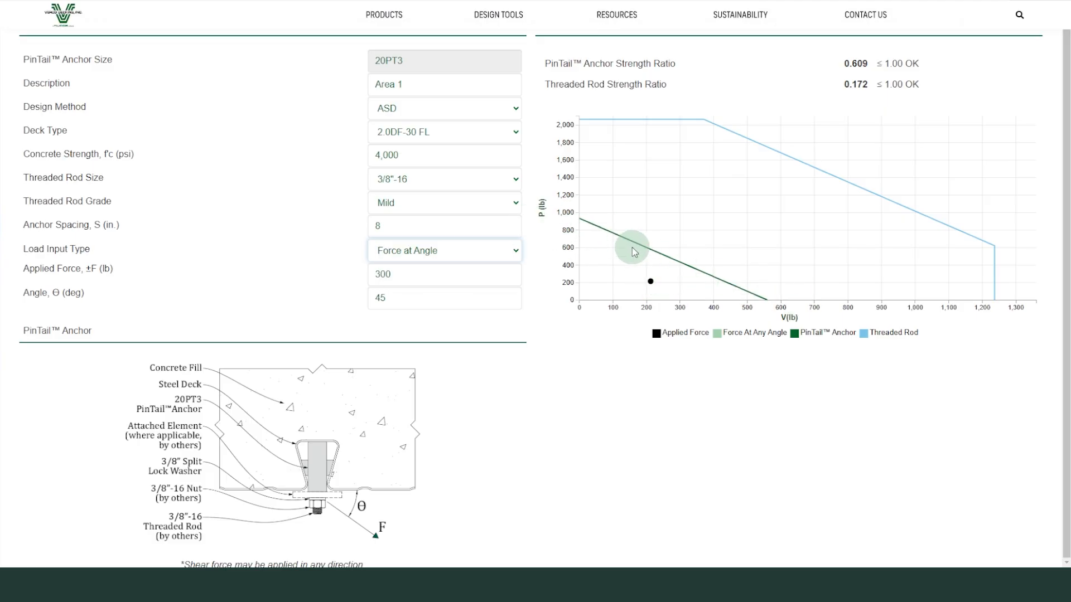
{"action": "mouse_move", "coordinate": [604, 122]}
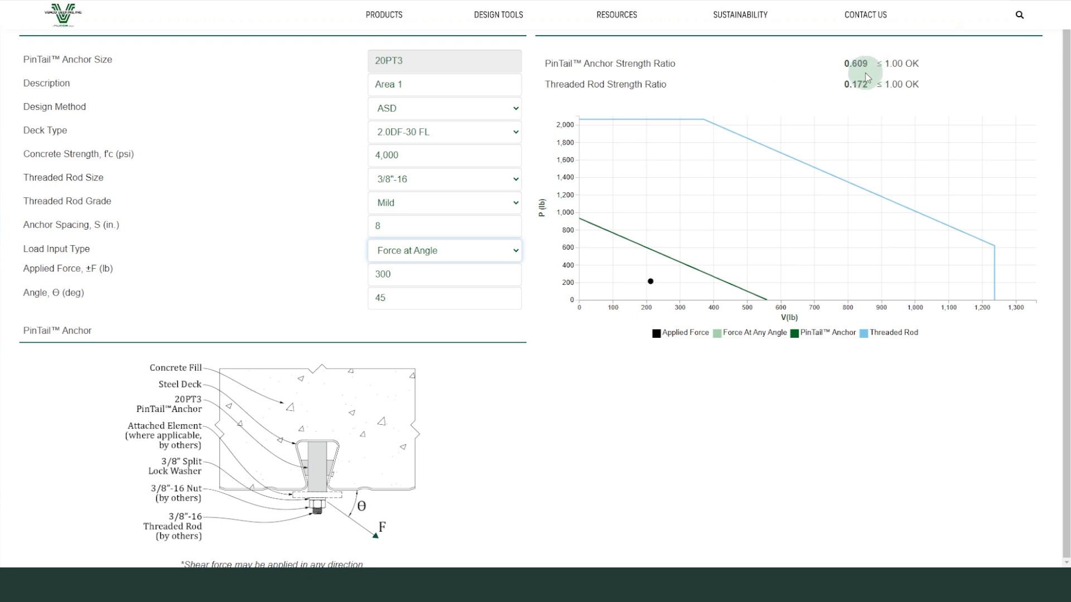
Set the applied force F to 500 lb and check the force point against the anchor strength line.
{"action": "double_click", "coordinate": [448, 278]}
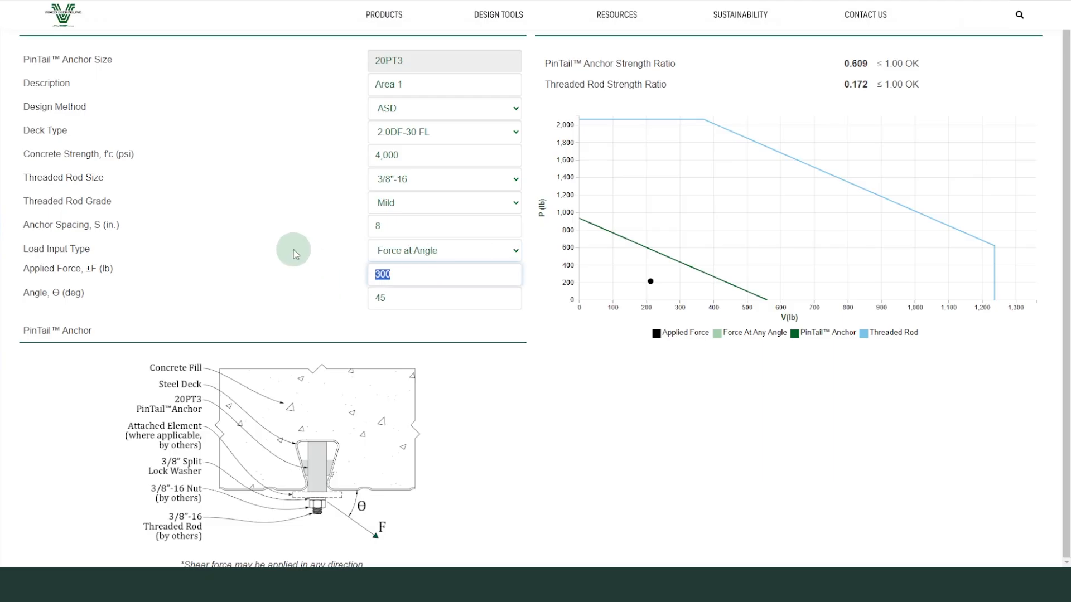
{"action": "type", "text": "500"}
{"action": "key", "text": "Tab"}
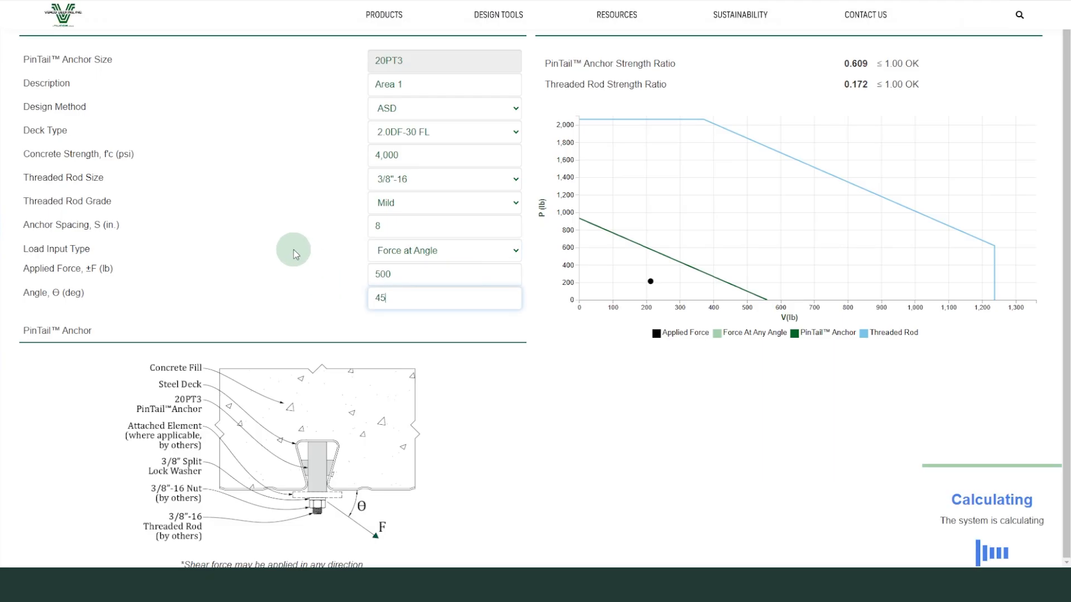
{"action": "mouse_move", "coordinate": [697, 274]}
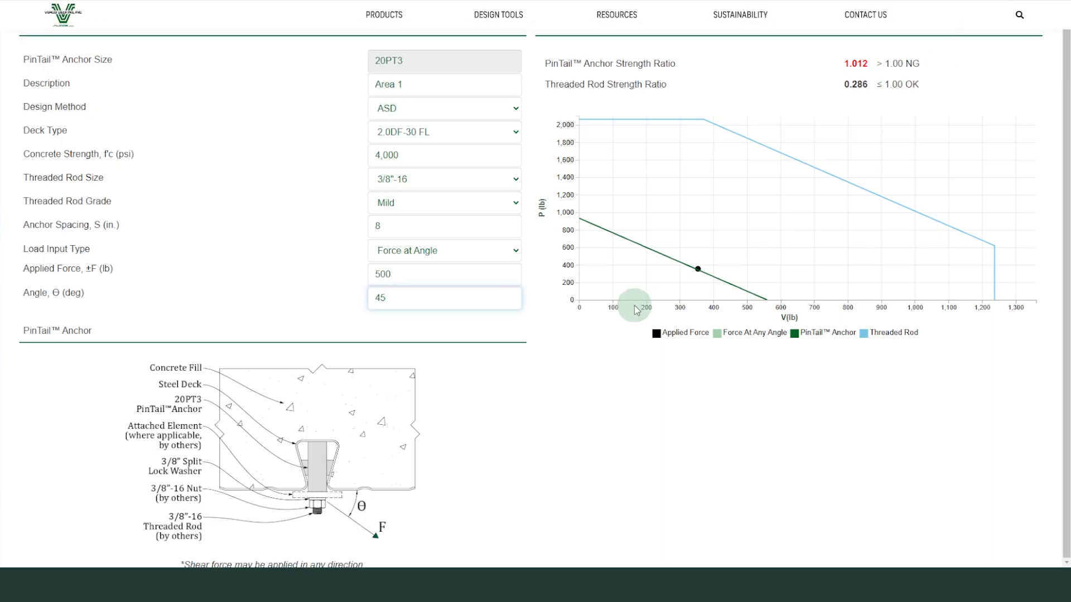
Set the force angle to 60 degrees and review the anchor diagram and recalculated strength ratios.
{"action": "double_click", "coordinate": [397, 301]}
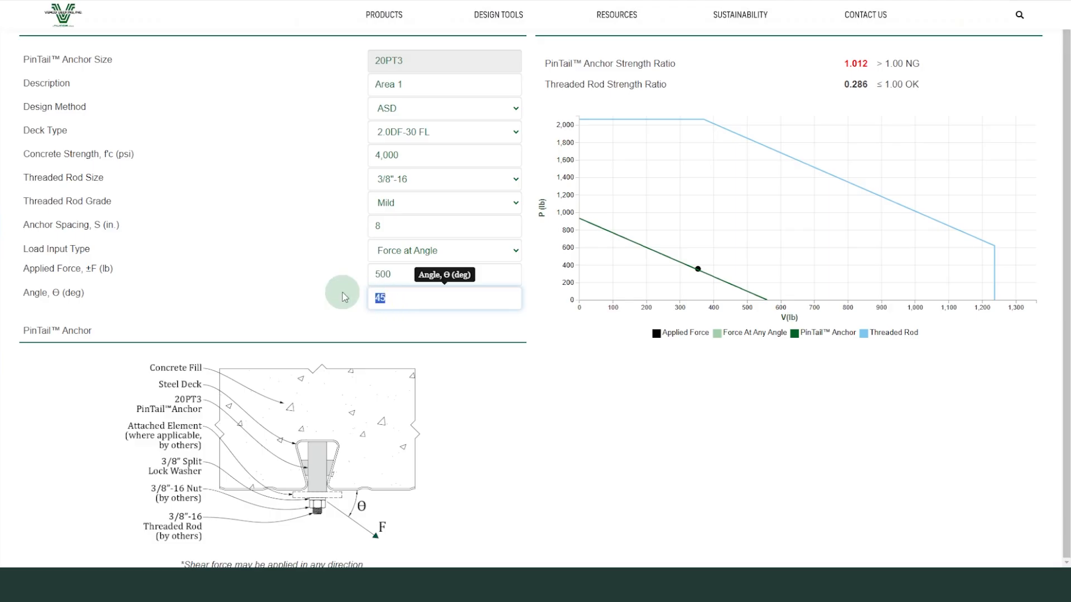
{"action": "type", "text": "60"}
{"action": "key", "text": "Tab"}
{"action": "scroll", "coordinate": [329, 287], "scroll_direction": "down", "scroll_amount": 2}
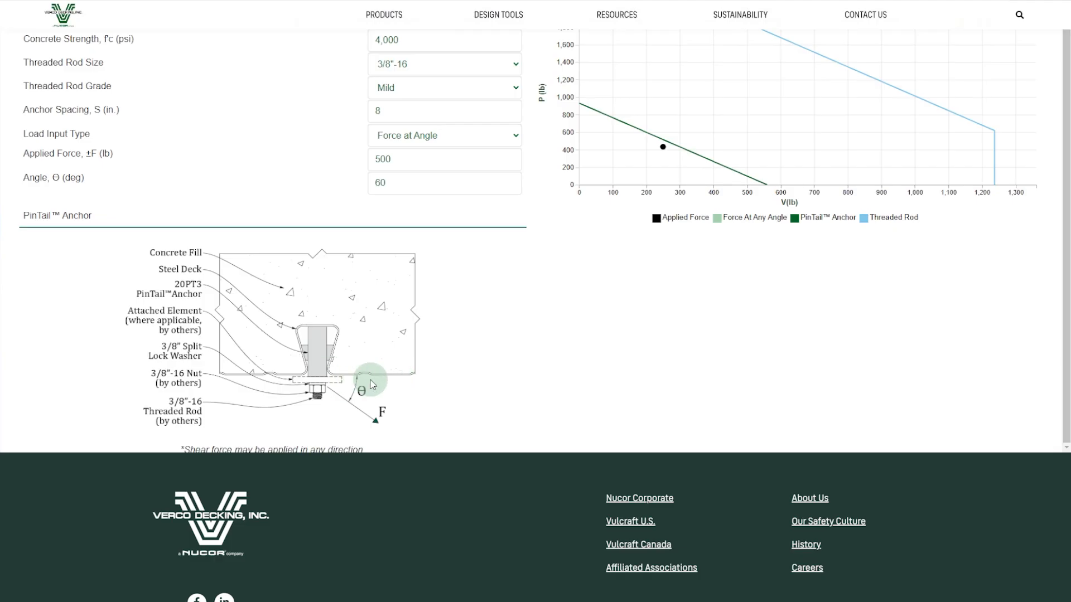
{"action": "scroll", "coordinate": [446, 291], "scroll_direction": "up", "scroll_amount": 1}
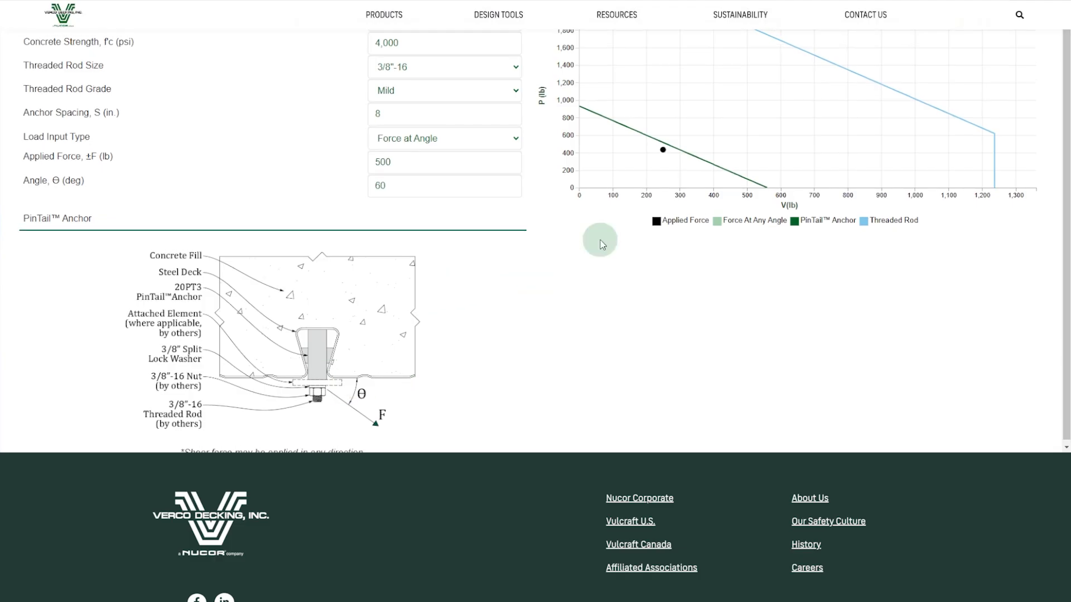
{"action": "scroll", "coordinate": [524, 285], "scroll_direction": "up", "scroll_amount": 3}
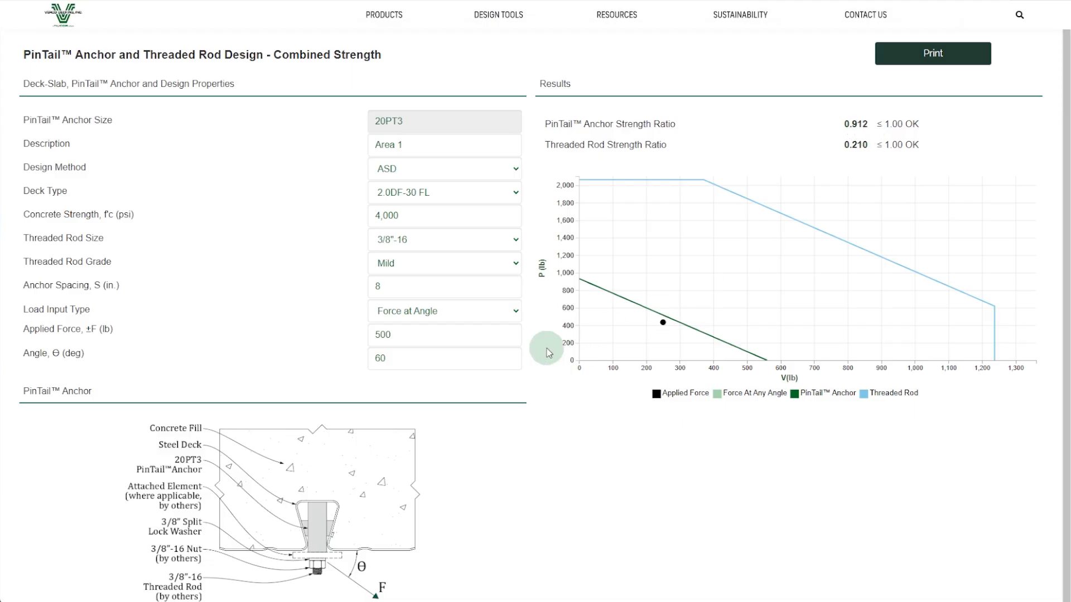
Switch the load input type to Combined Forces and set the applied force V to 400 lb.
{"action": "left_click", "coordinate": [485, 311]}
{"action": "left_click", "coordinate": [438, 344]}
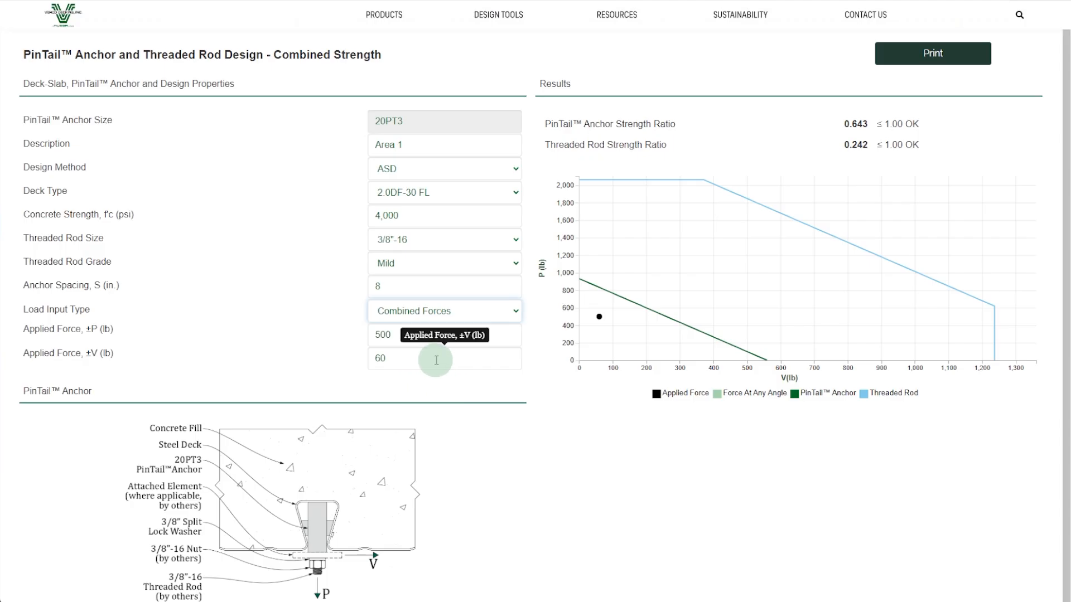
{"action": "left_click", "coordinate": [498, 361]}
{"action": "type", "text": "400"}
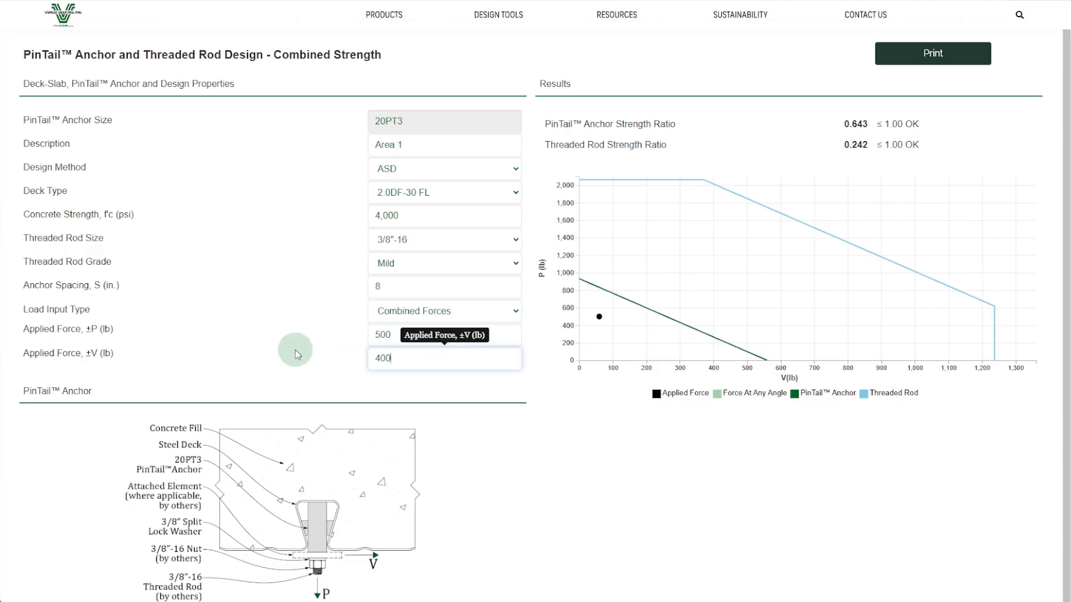
{"action": "key", "text": "Tab"}
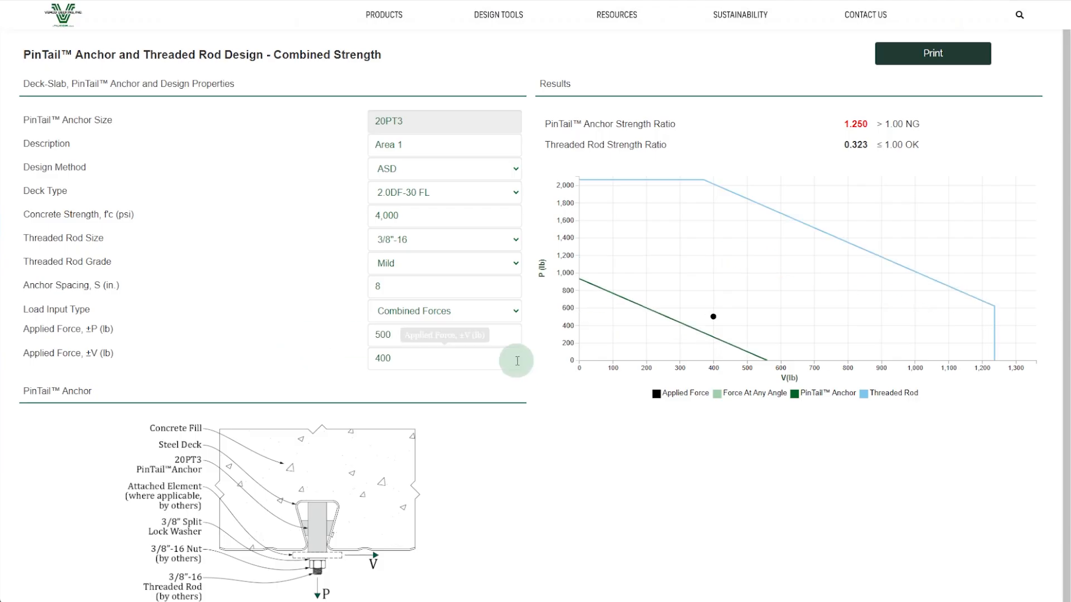
Set the applied force P to 200 lb and the applied force V to 350 lb.
{"action": "left_click", "coordinate": [418, 338]}
{"action": "type", "text": "200"}
{"action": "key", "text": "Tab"}
{"action": "left_click", "coordinate": [401, 359]}
{"action": "type", "text": "350"}
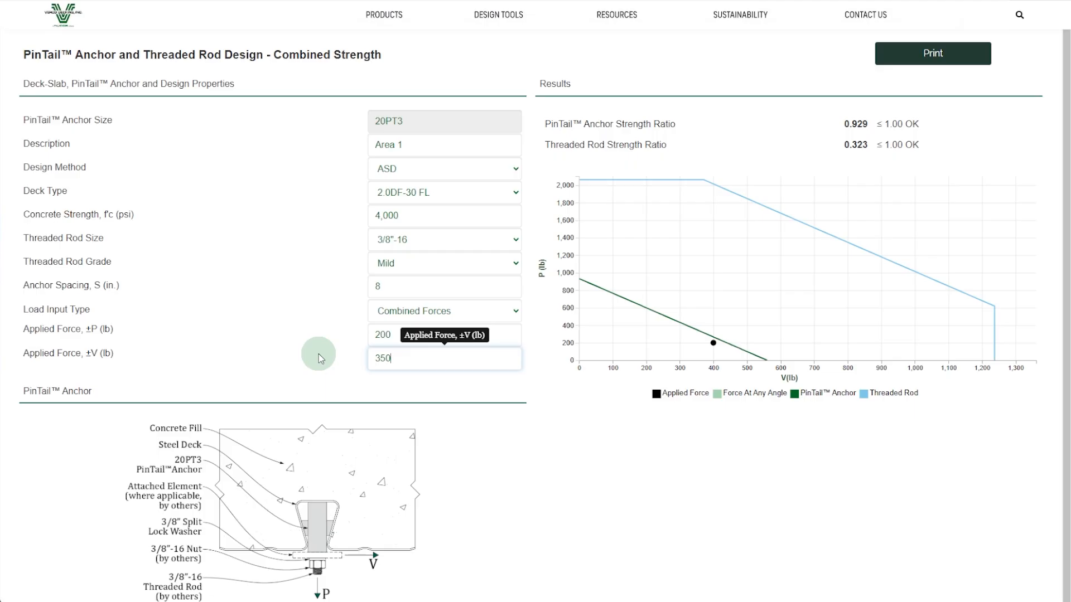
{"action": "key", "text": "Tab"}
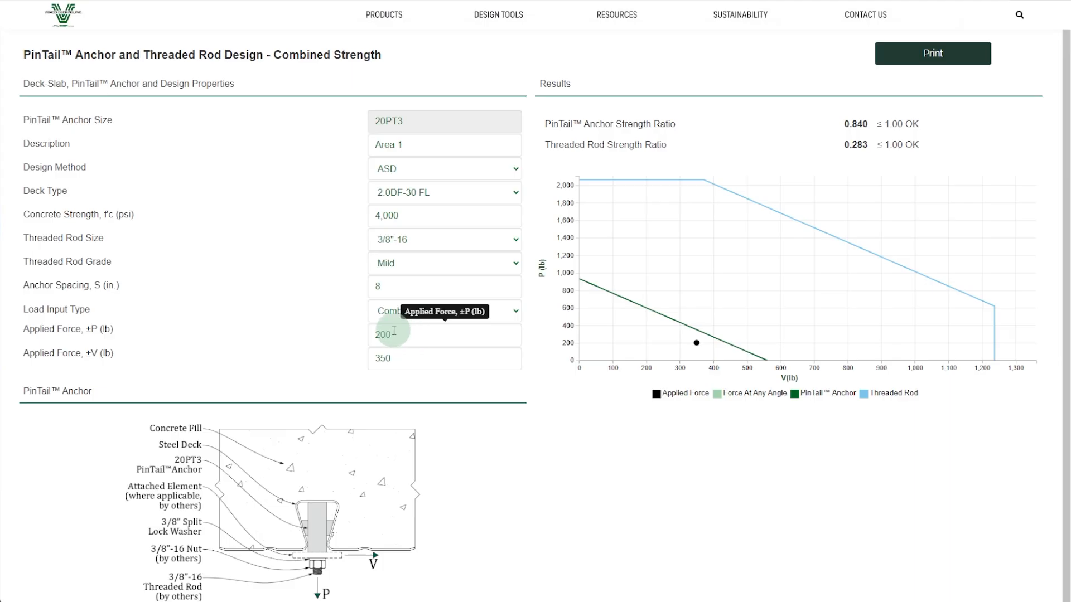
Open the PinTail Anchor - Hanging calculator and set its deck type to 3.5DS-24 FL.
{"action": "scroll", "coordinate": [394, 329], "scroll_direction": "up", "scroll_amount": 2}
{"action": "left_click", "coordinate": [244, 125]}
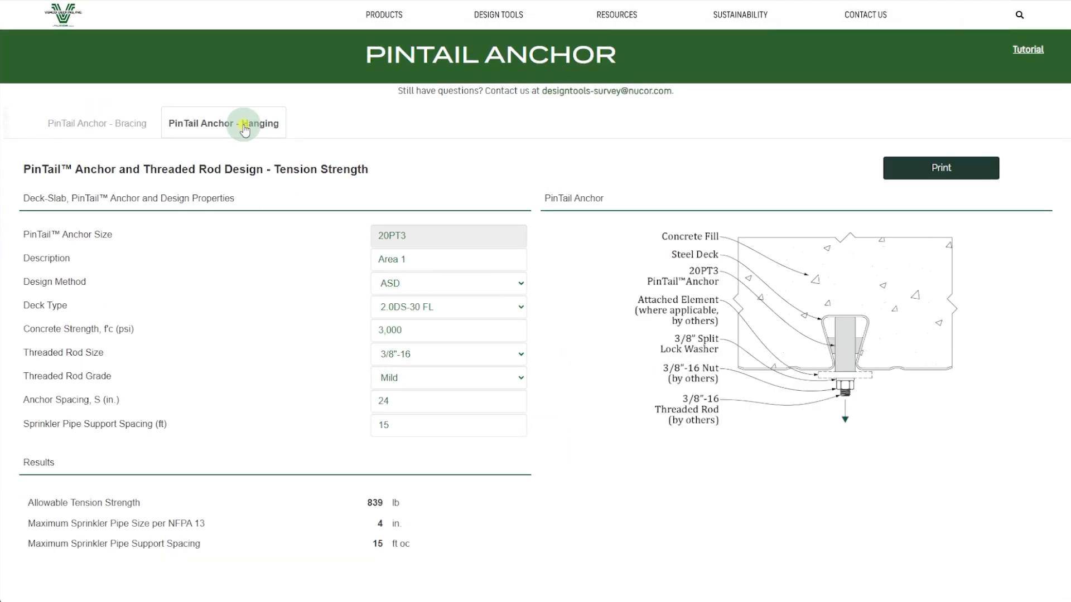
{"action": "scroll", "coordinate": [240, 126], "scroll_direction": "down", "scroll_amount": 2}
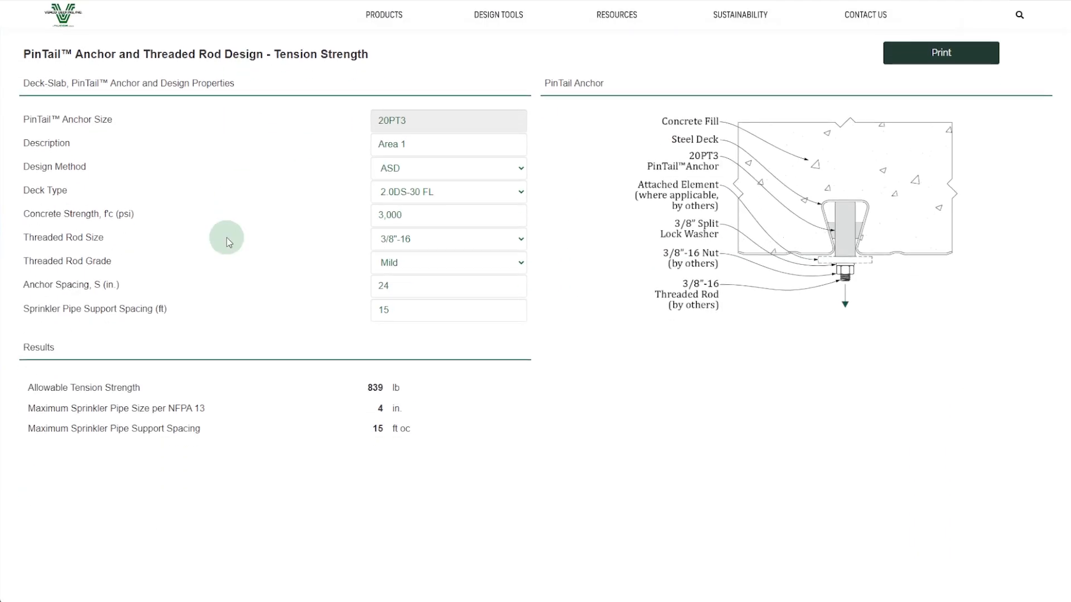
{"action": "left_click", "coordinate": [461, 192]}
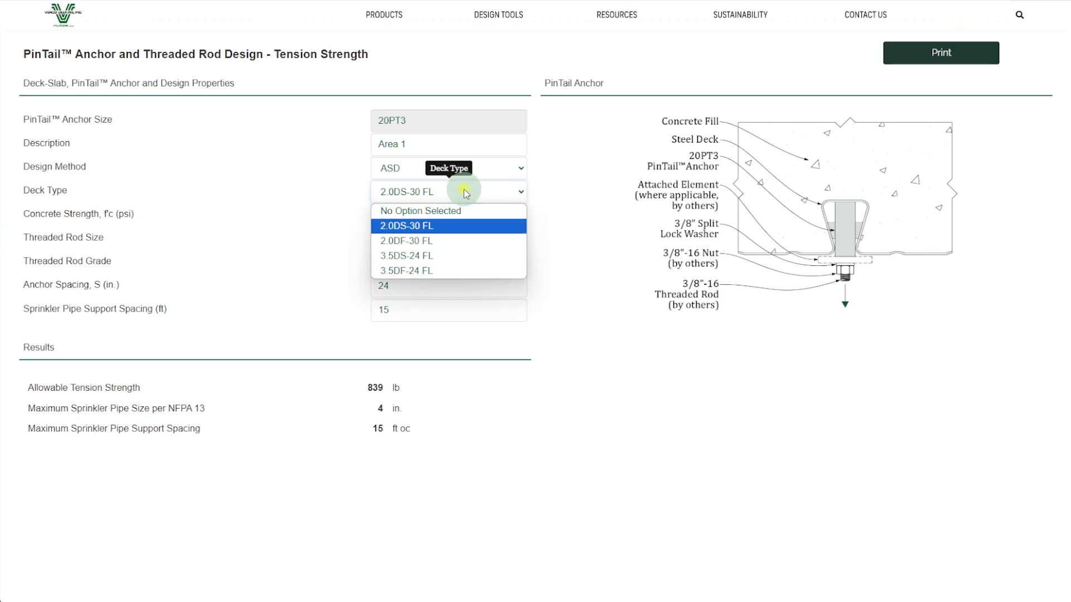
{"action": "left_click", "coordinate": [446, 262]}
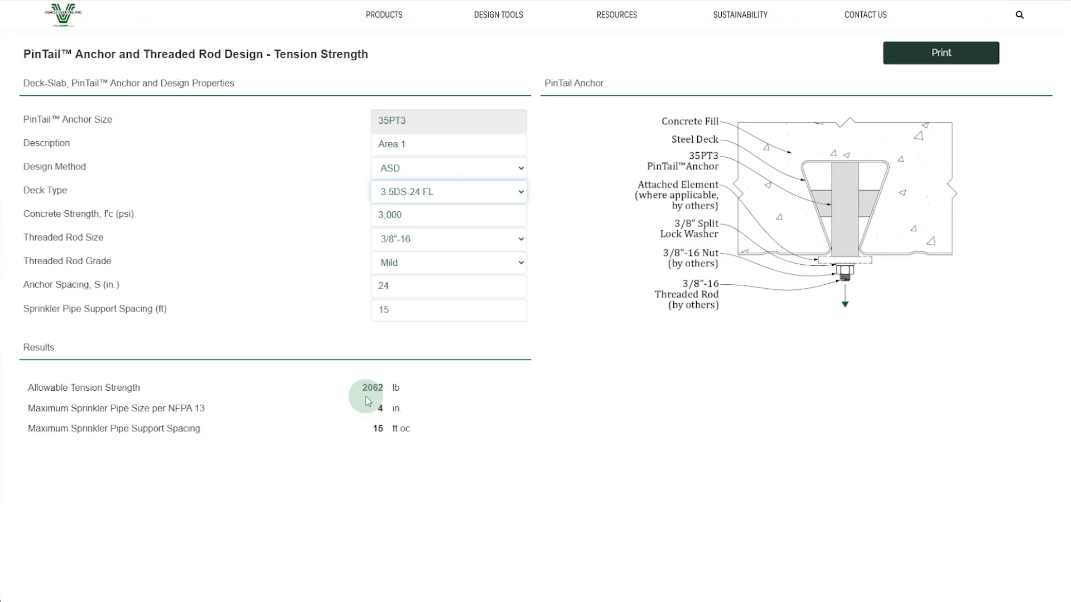
Set the threaded rod grade to A36 to compare the allowable tension strength, and change the grade to A193.
{"action": "mouse_move", "coordinate": [455, 281]}
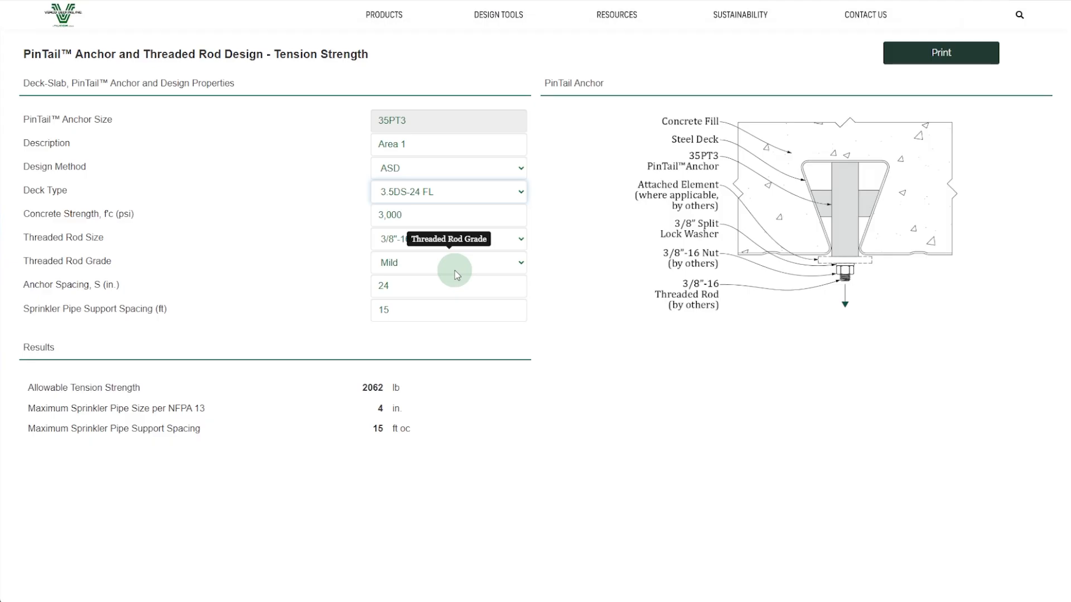
{"action": "left_click", "coordinate": [455, 272]}
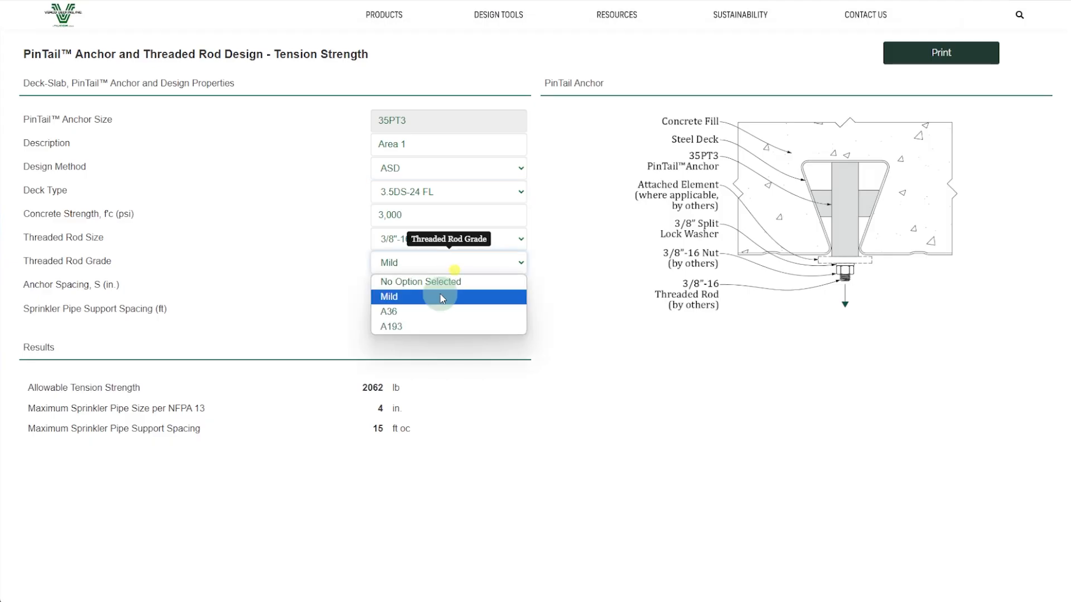
{"action": "left_click", "coordinate": [425, 309]}
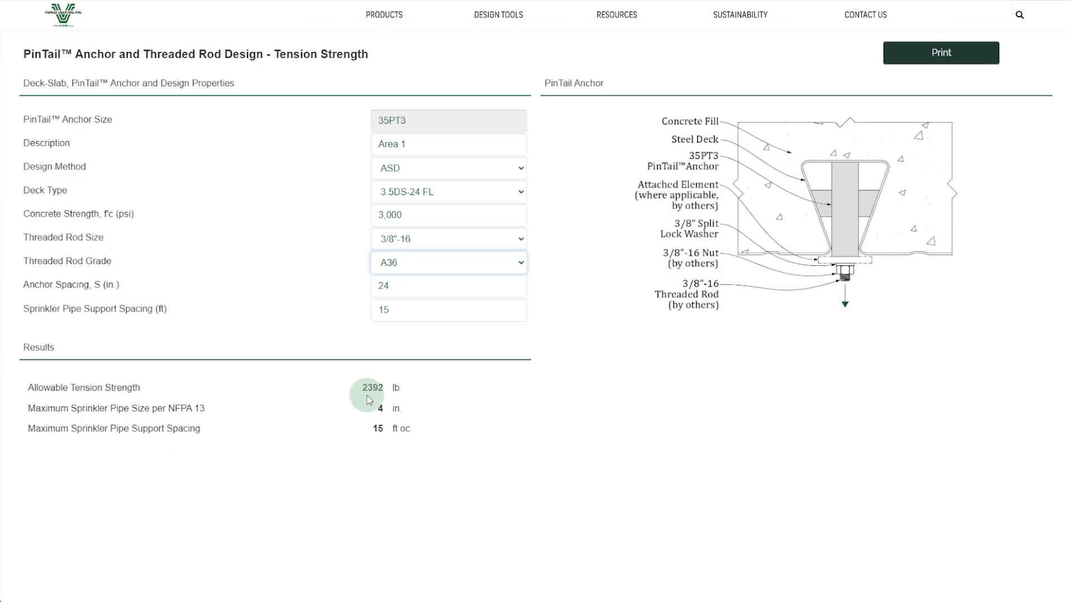
{"action": "left_click", "coordinate": [483, 264]}
{"action": "left_click", "coordinate": [413, 326]}
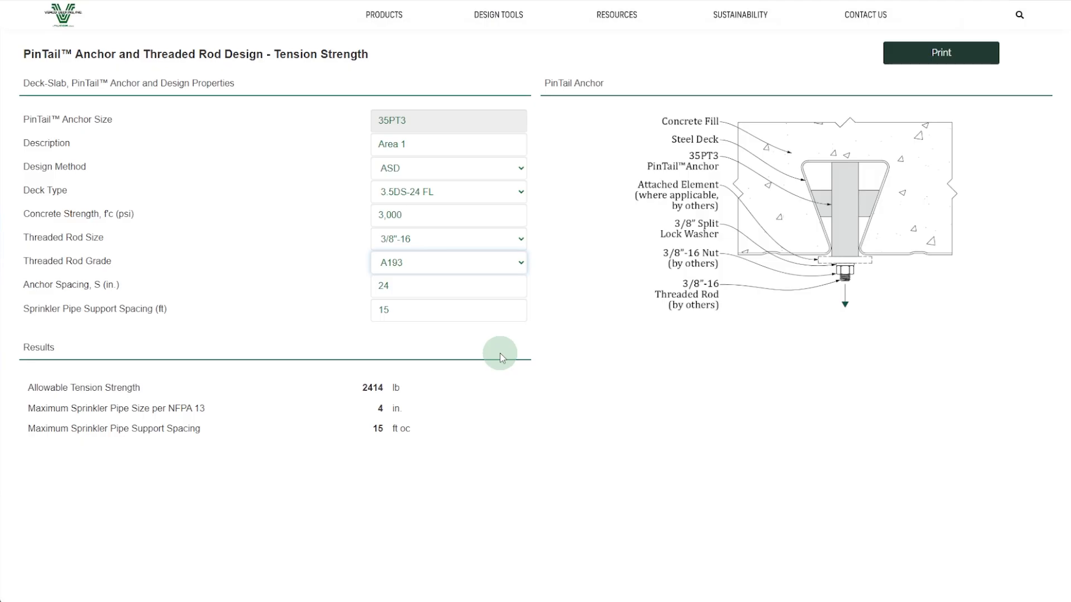
Set the threaded rod size to 1/2"-13 to compare the results, and change the size to 5/8"-11.
{"action": "left_click", "coordinate": [513, 240]}
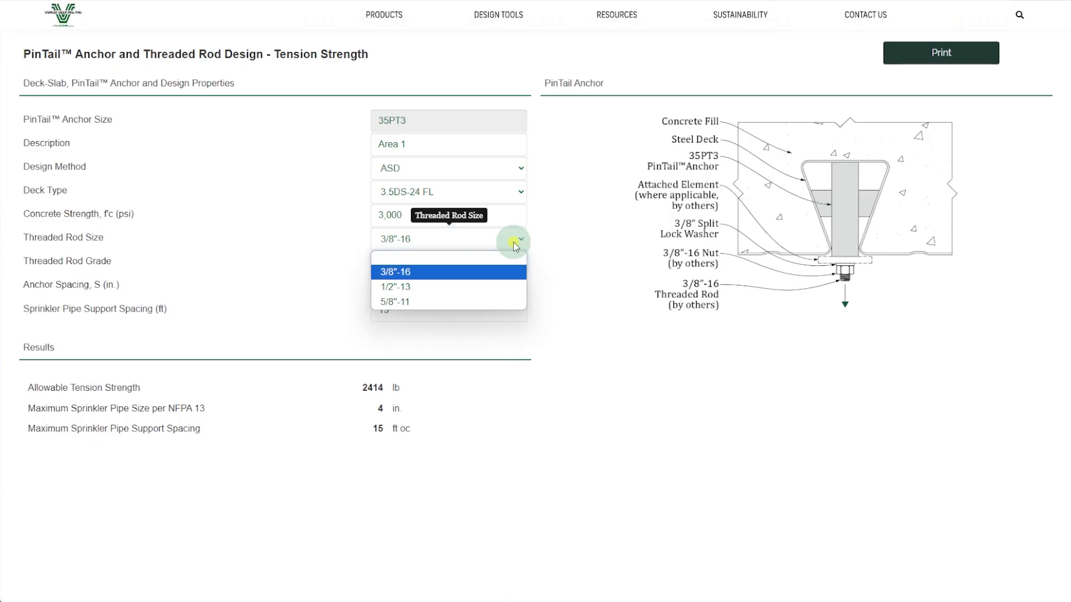
{"action": "left_click", "coordinate": [407, 287]}
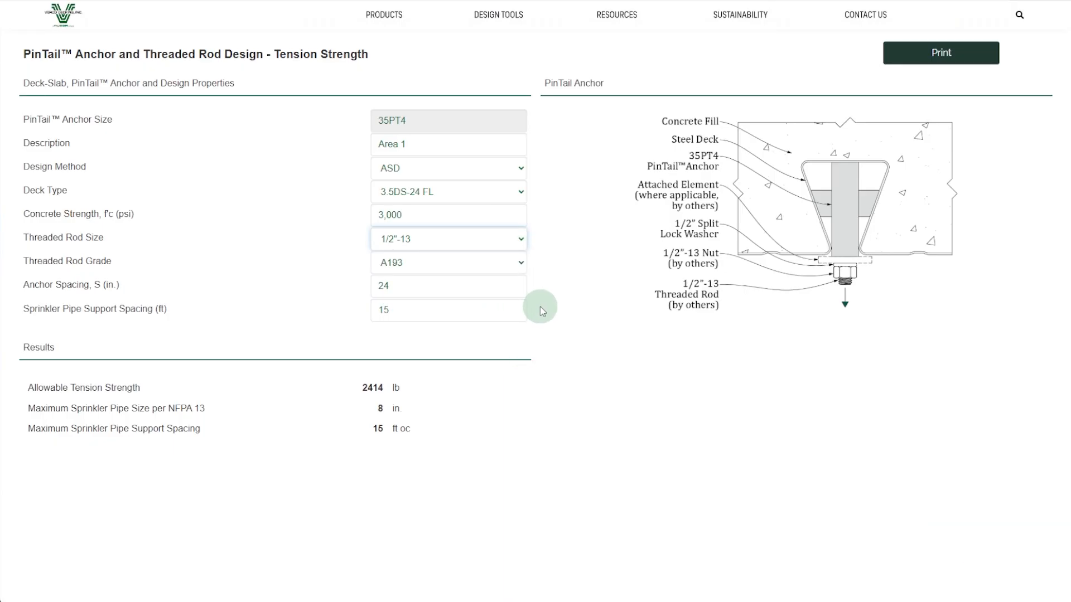
{"action": "left_click", "coordinate": [521, 240]}
{"action": "left_click", "coordinate": [396, 302]}
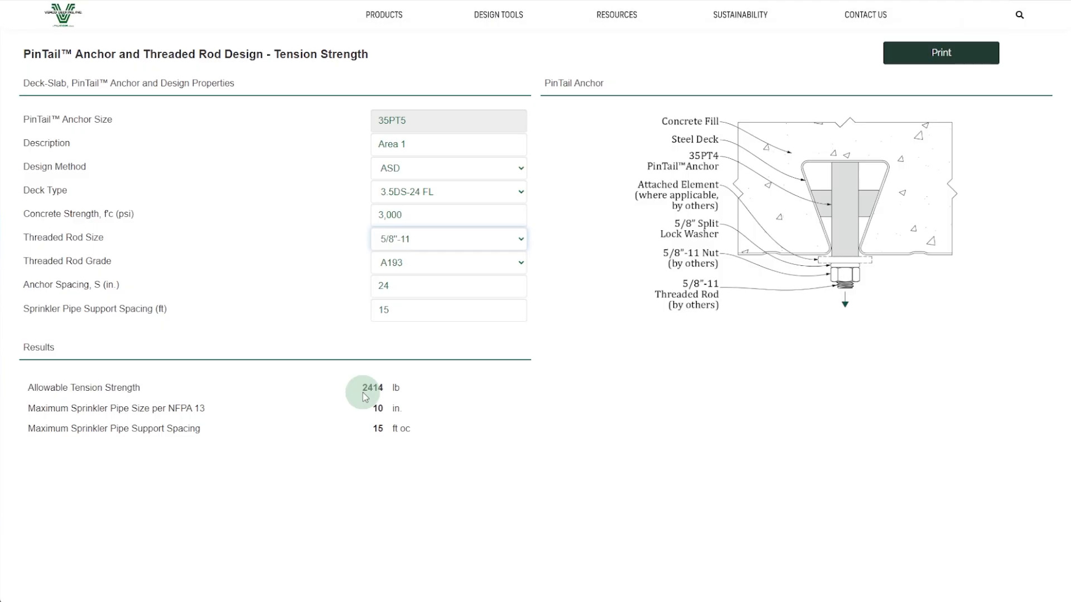
Set the concrete strength f'c to 4,000 psi and the anchor spacing S to 36 in.
{"action": "left_click", "coordinate": [416, 219]}
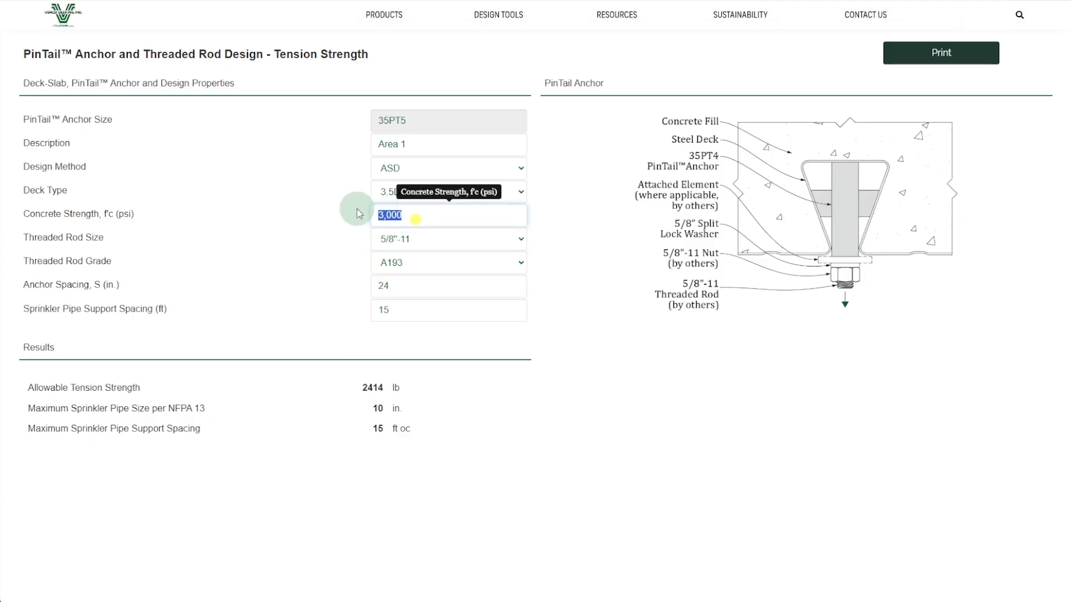
{"action": "type", "text": "4,000"}
{"action": "key", "text": "Tab"}
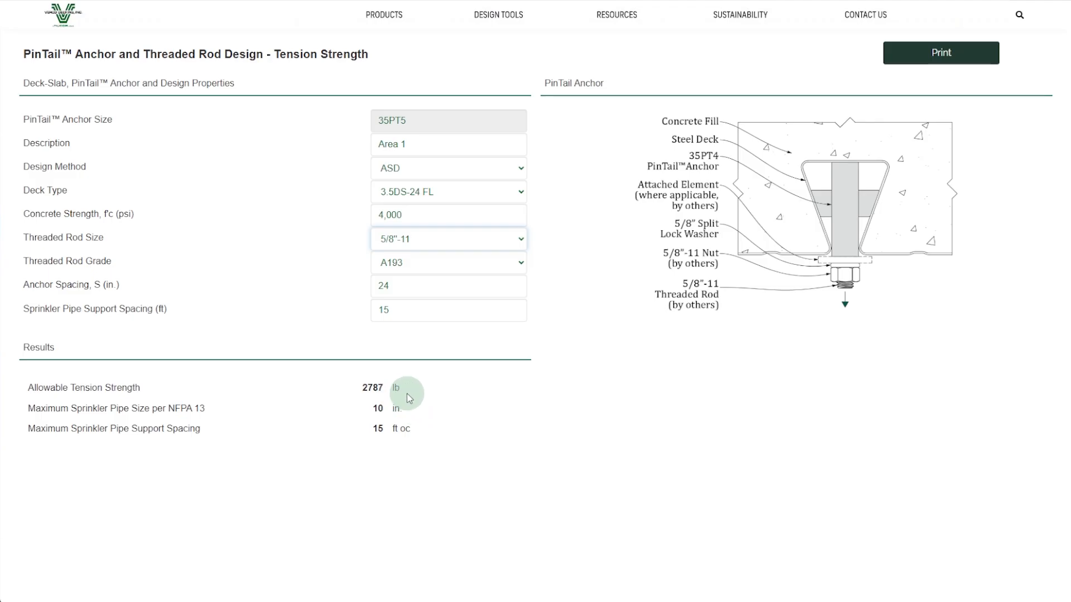
{"action": "mouse_move", "coordinate": [416, 291]}
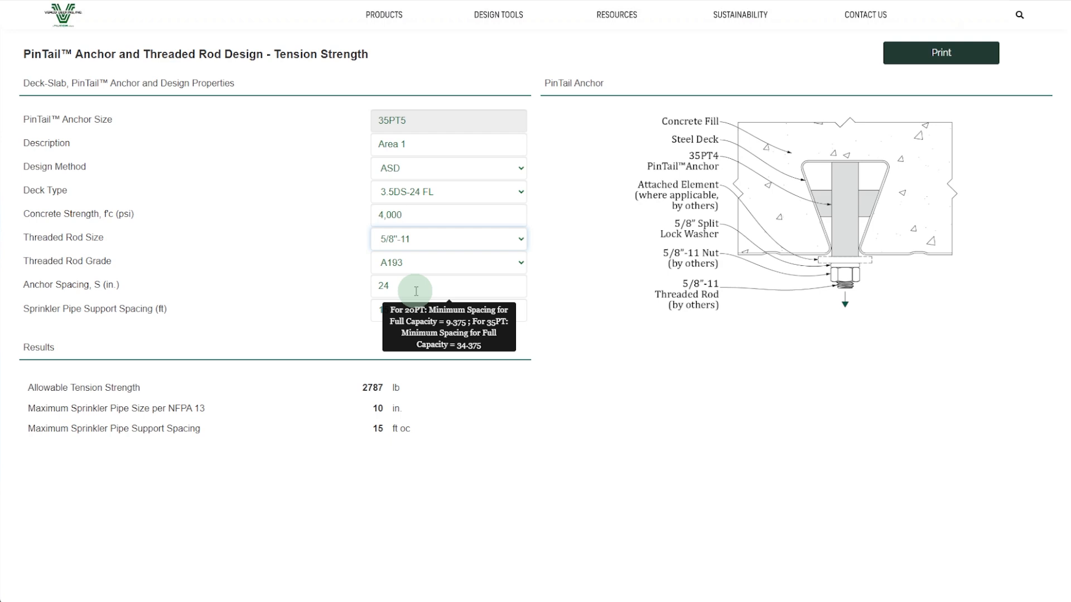
{"action": "left_click_drag", "start_coordinate": [424, 289], "coordinate": [308, 286]}
{"action": "type", "text": "36"}
{"action": "key", "text": "Tab"}
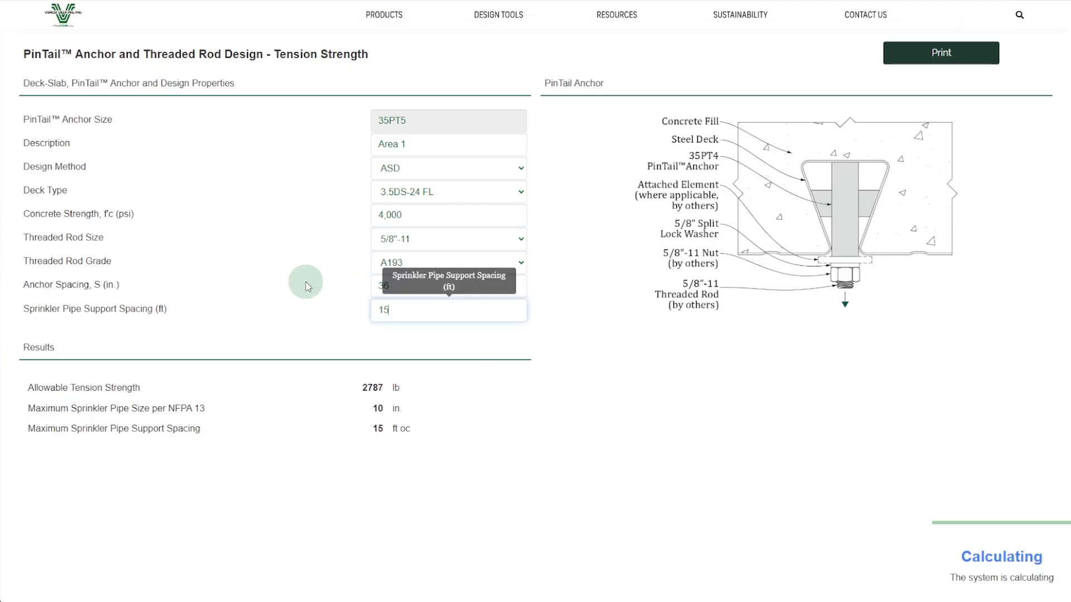